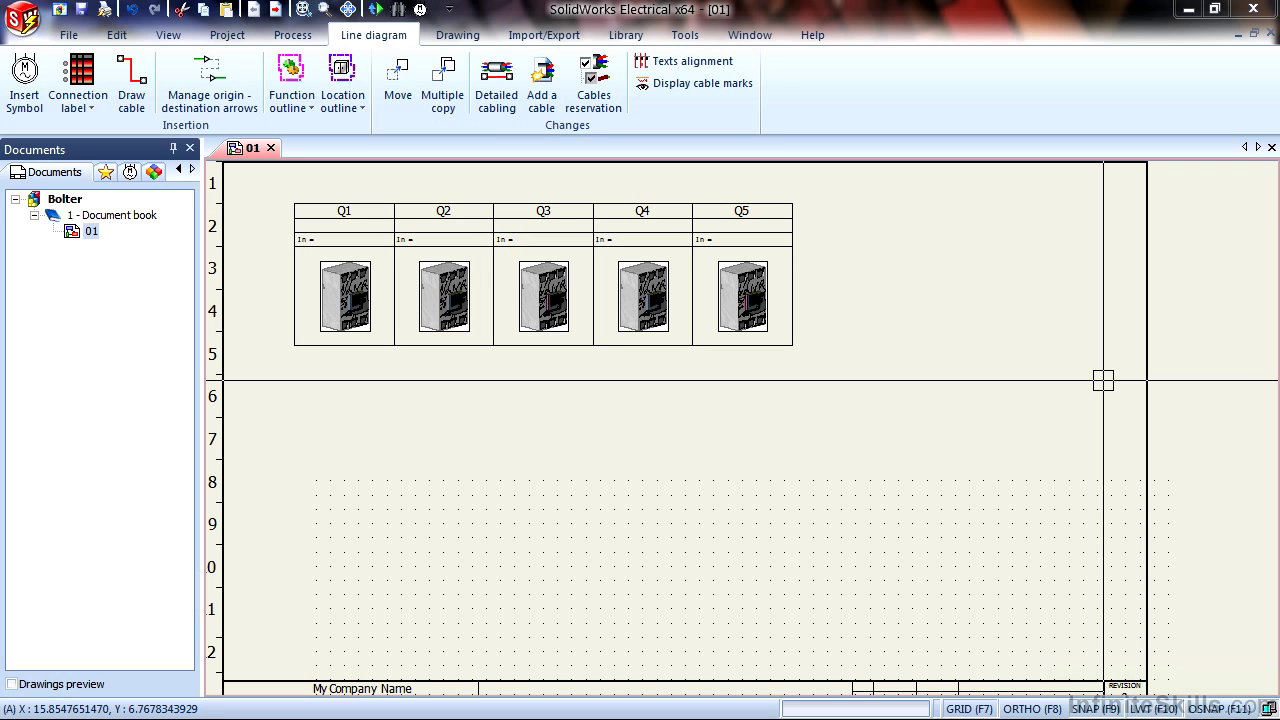
Step: Switch to the Project ribbon tab for the Bolter project
left_click(226, 36)
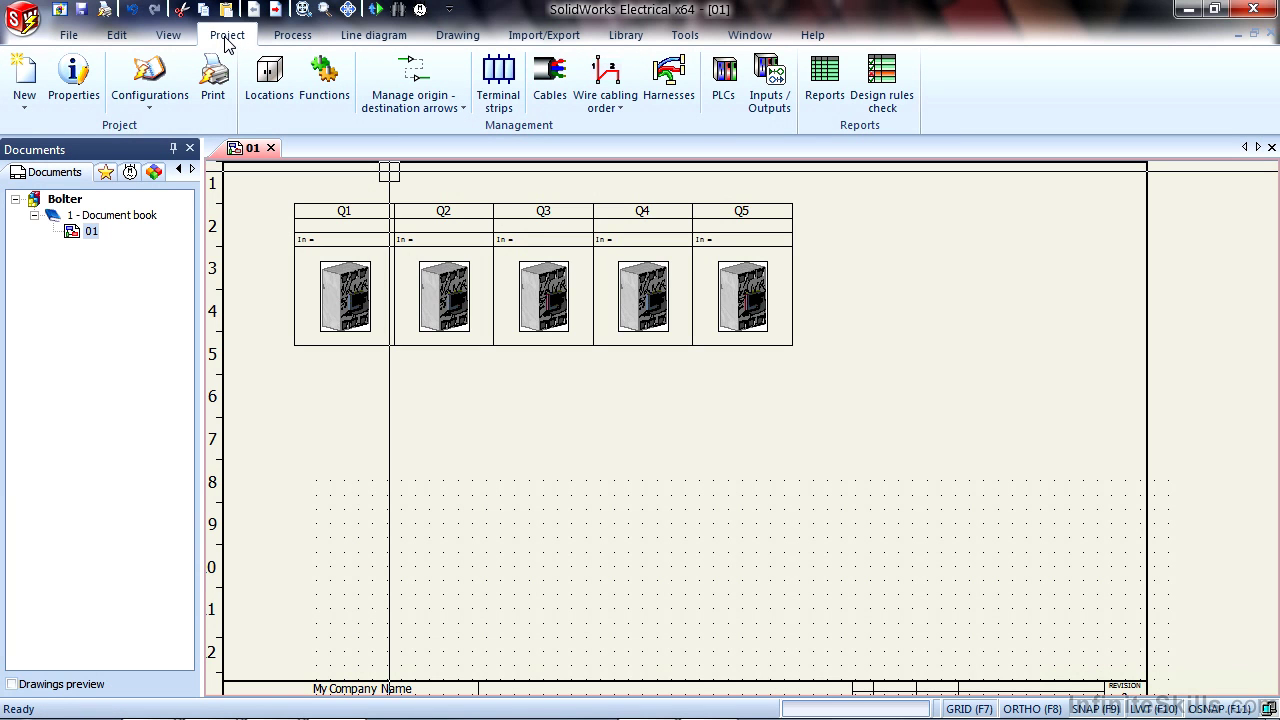
Step: Open the Locations Manager, move and enlarge it, and expand L1 - Main electrical closet to show Door and Chassis
left_click(265, 88)
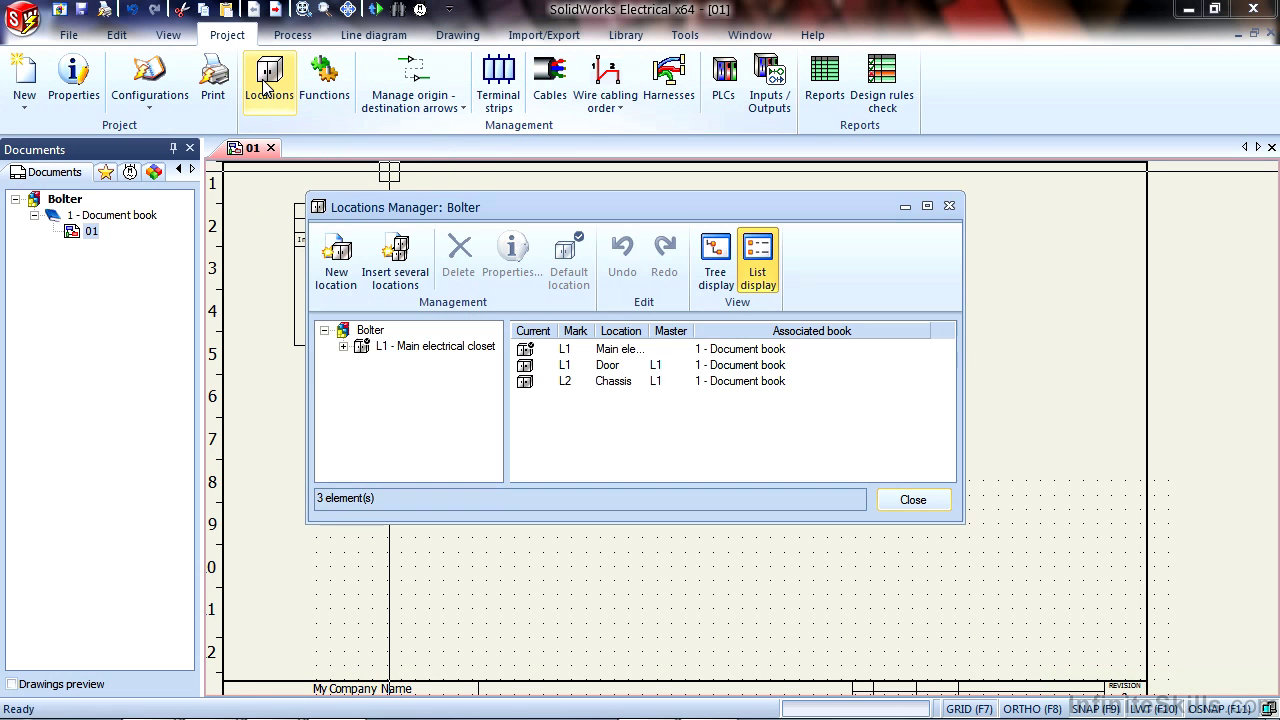
left_click_drag(452, 208, 375, 185)
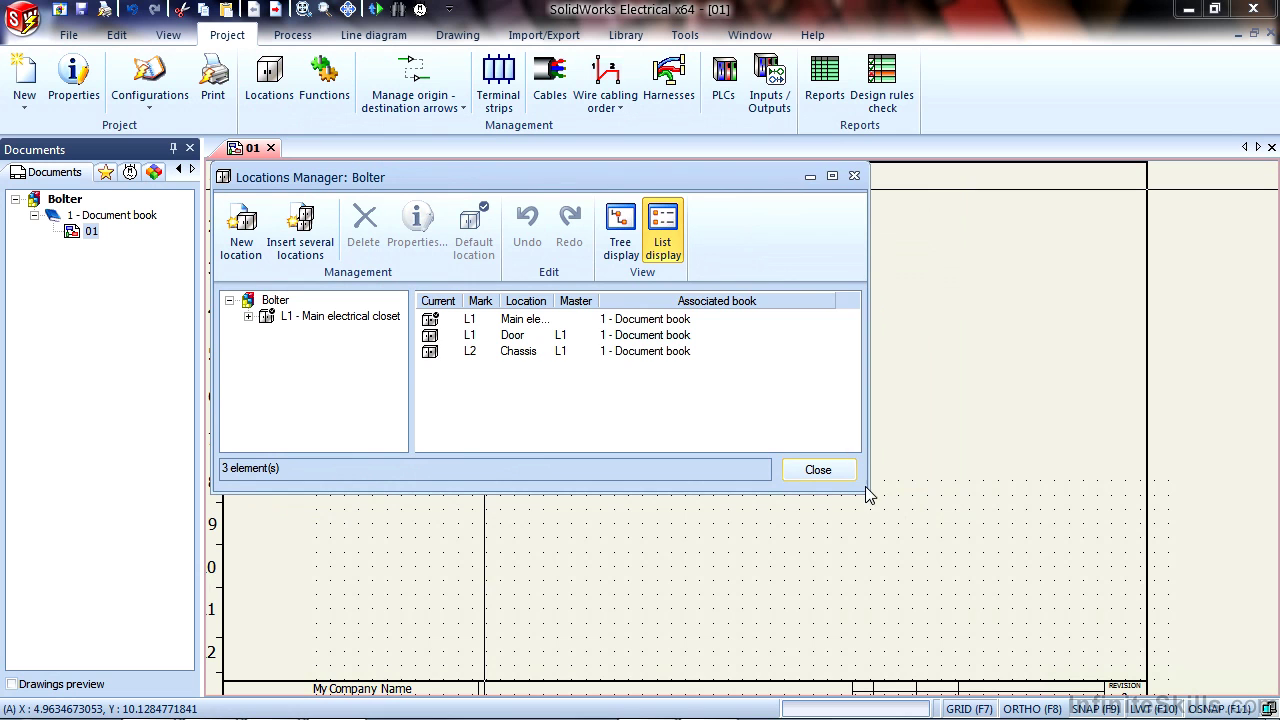
left_click_drag(868, 493, 1092, 632)
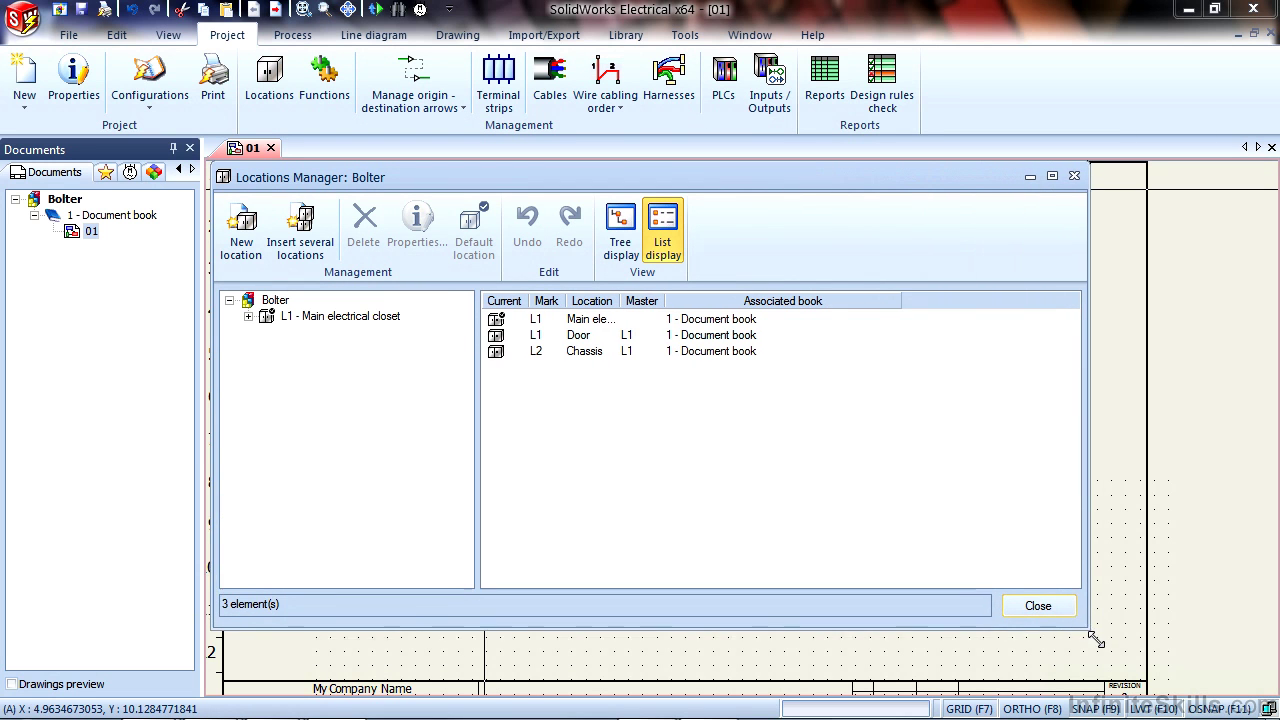
left_click(271, 301)
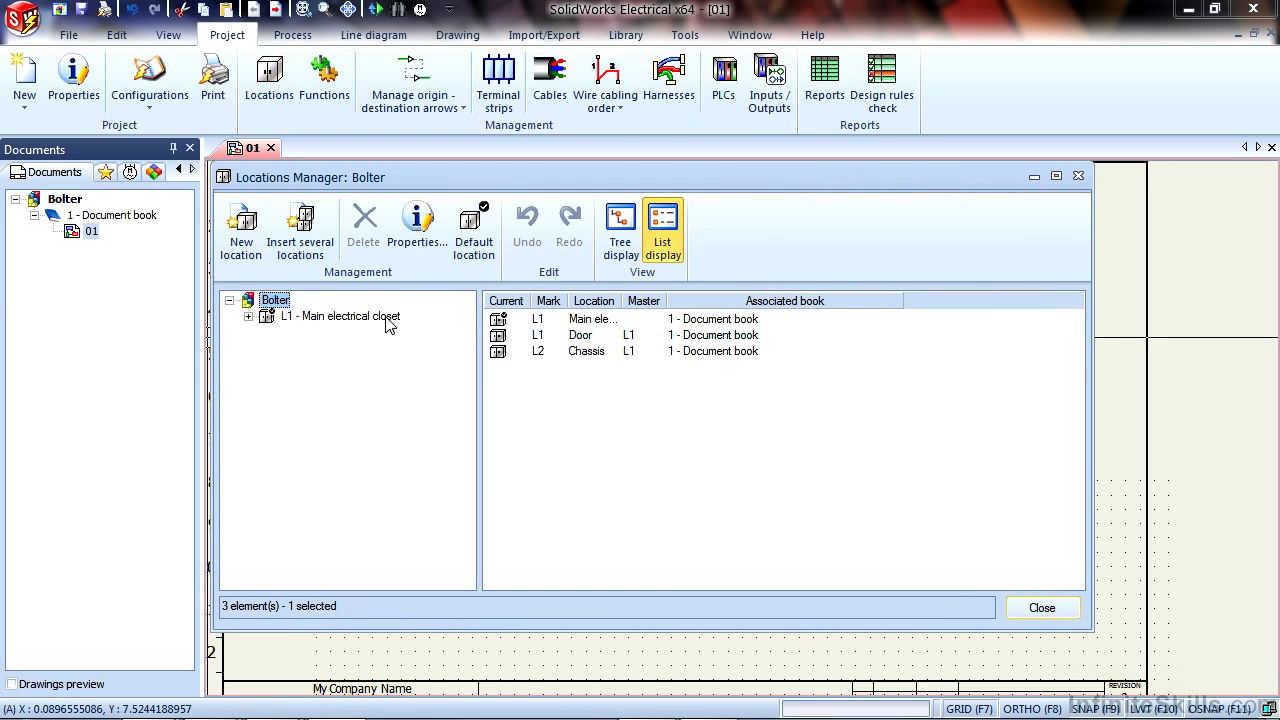
left_click(307, 316)
left_click(248, 316)
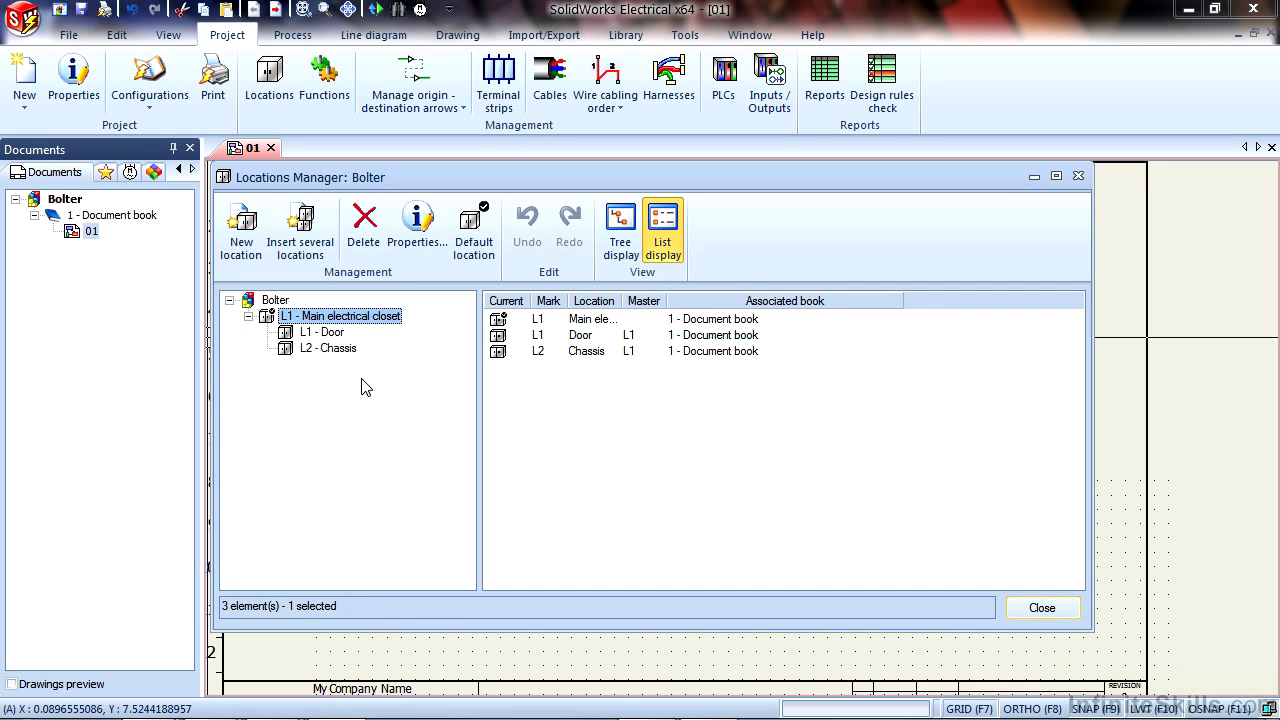
left_click(270, 301)
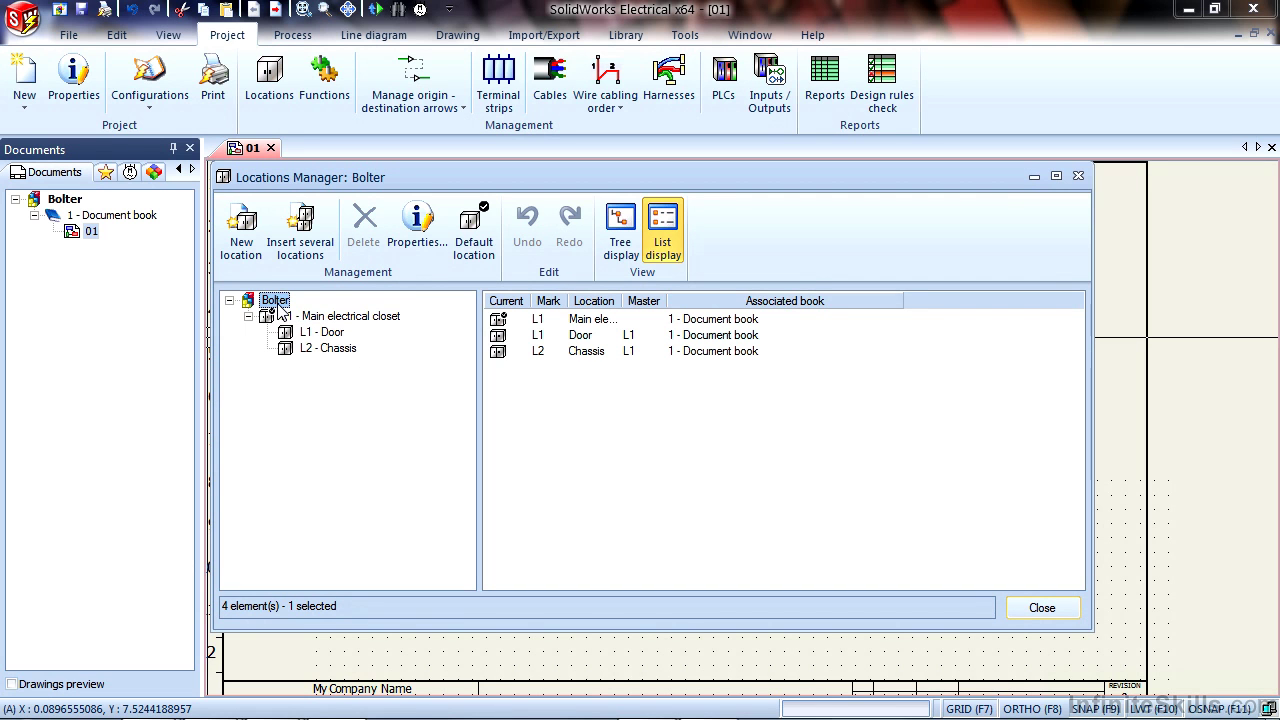
Step: Create a new location under Bolter described as 'Operator Controls'
right_click(278, 305)
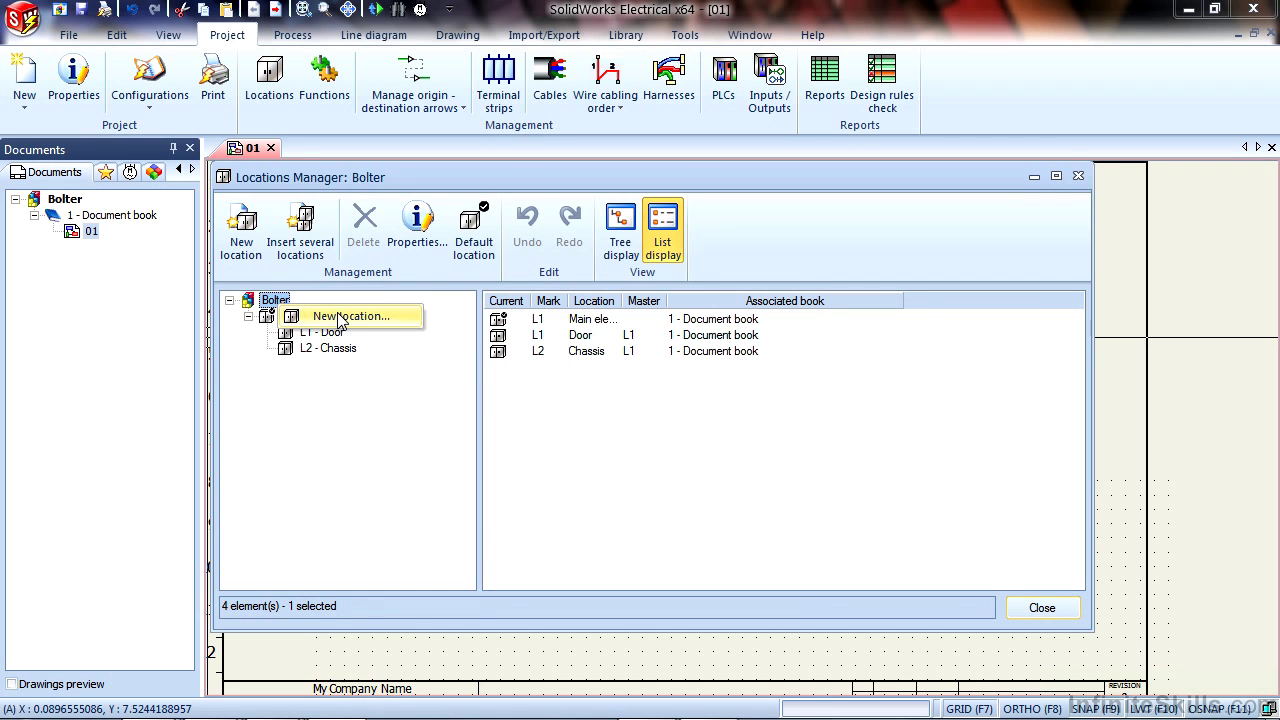
left_click(341, 318)
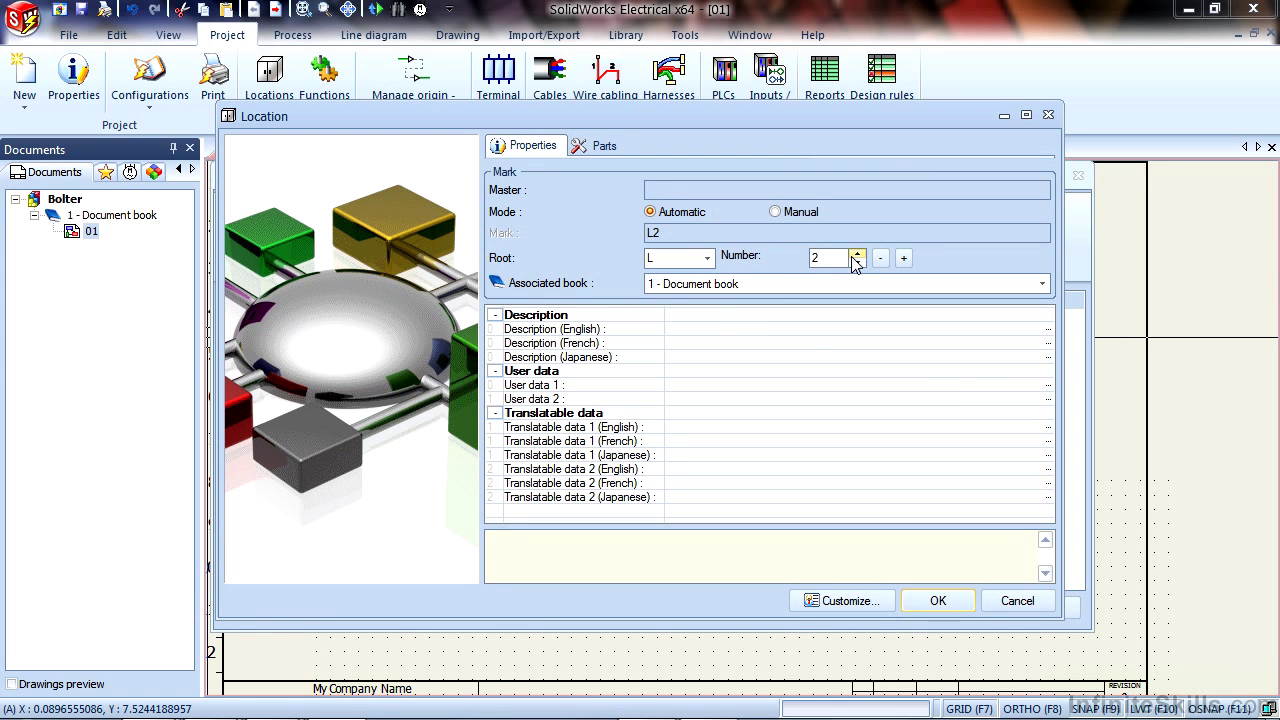
left_click(680, 328)
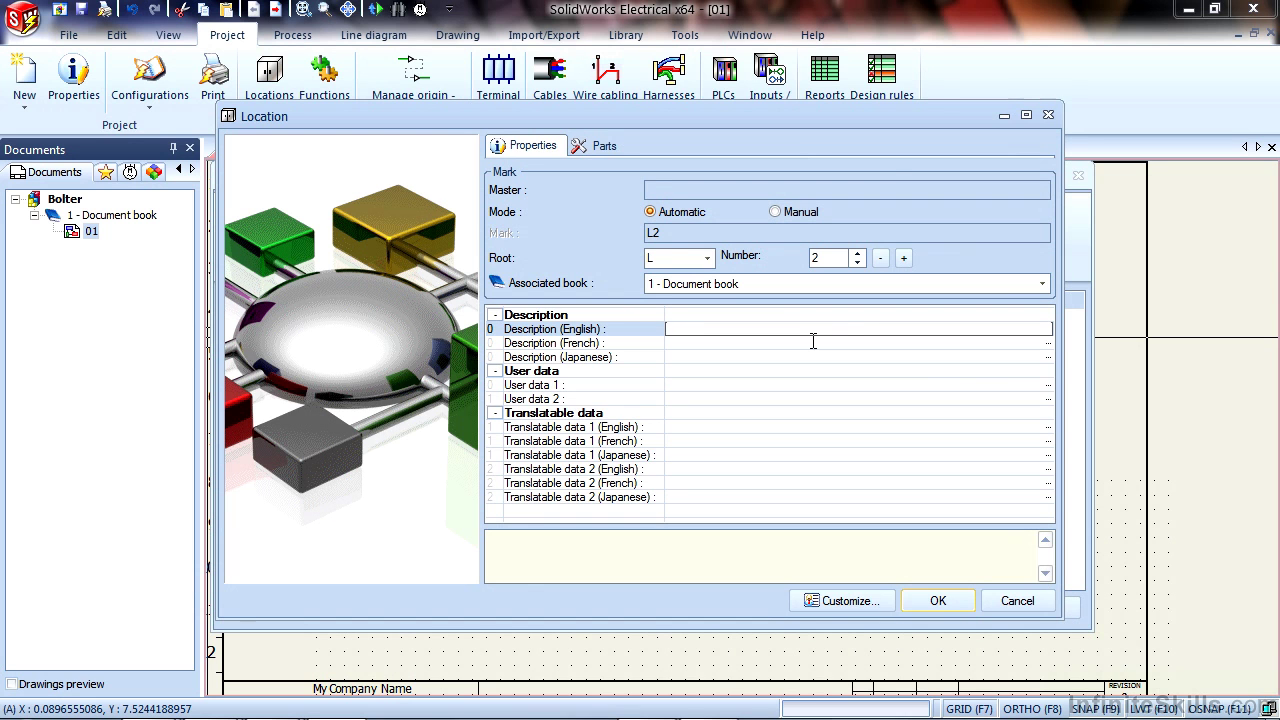
type("Operator Controls")
left_click(938, 600)
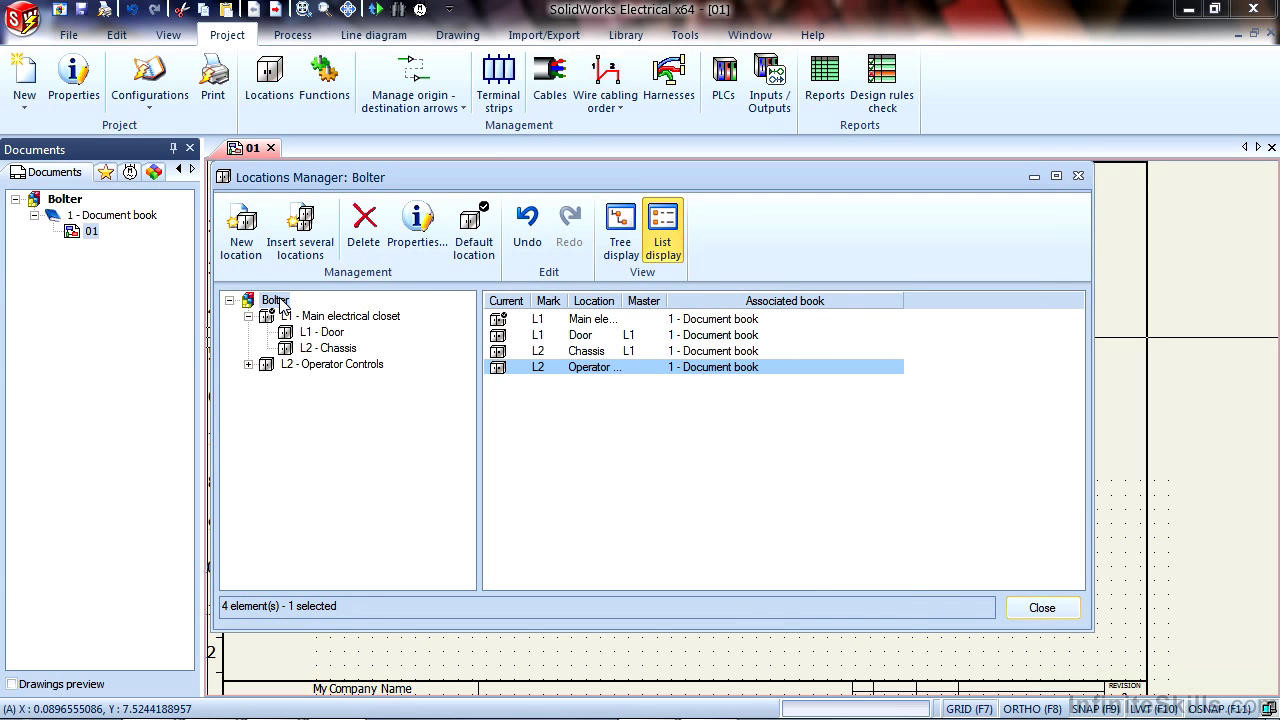
Step: Add a 'Faceplate' sub-location inside Operator Controls and expand it in the tree
right_click(322, 365)
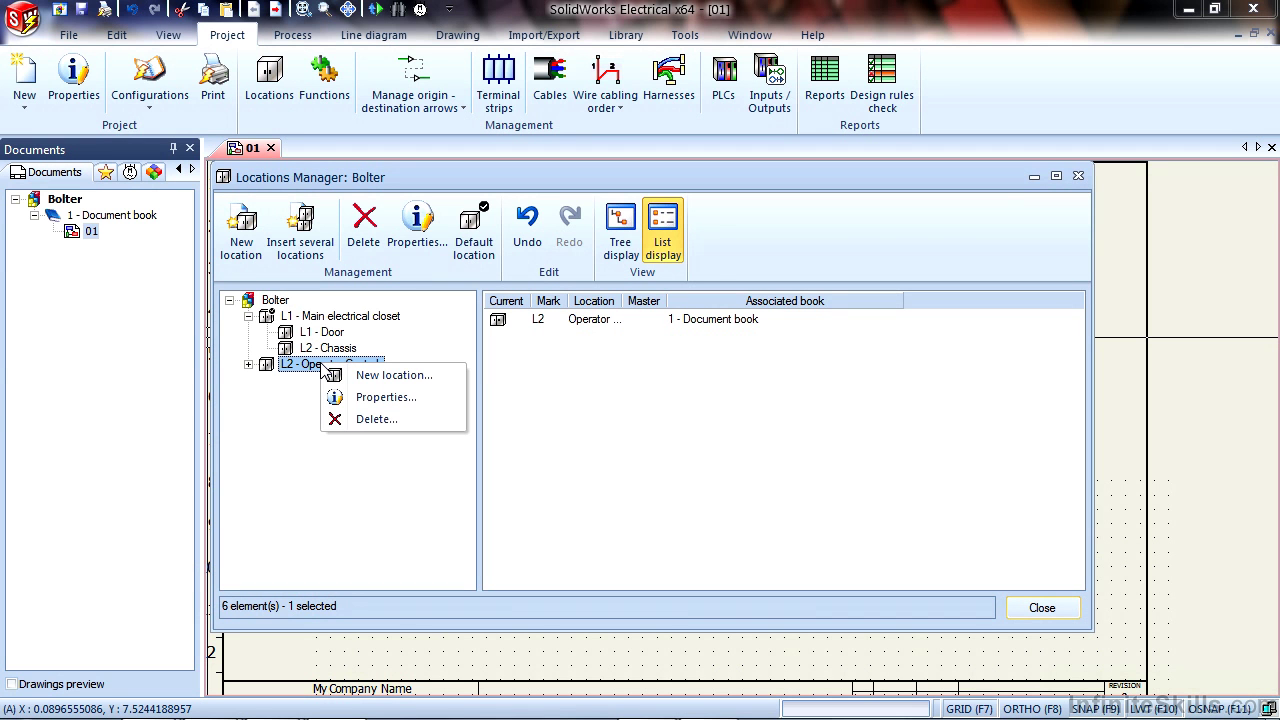
left_click(392, 376)
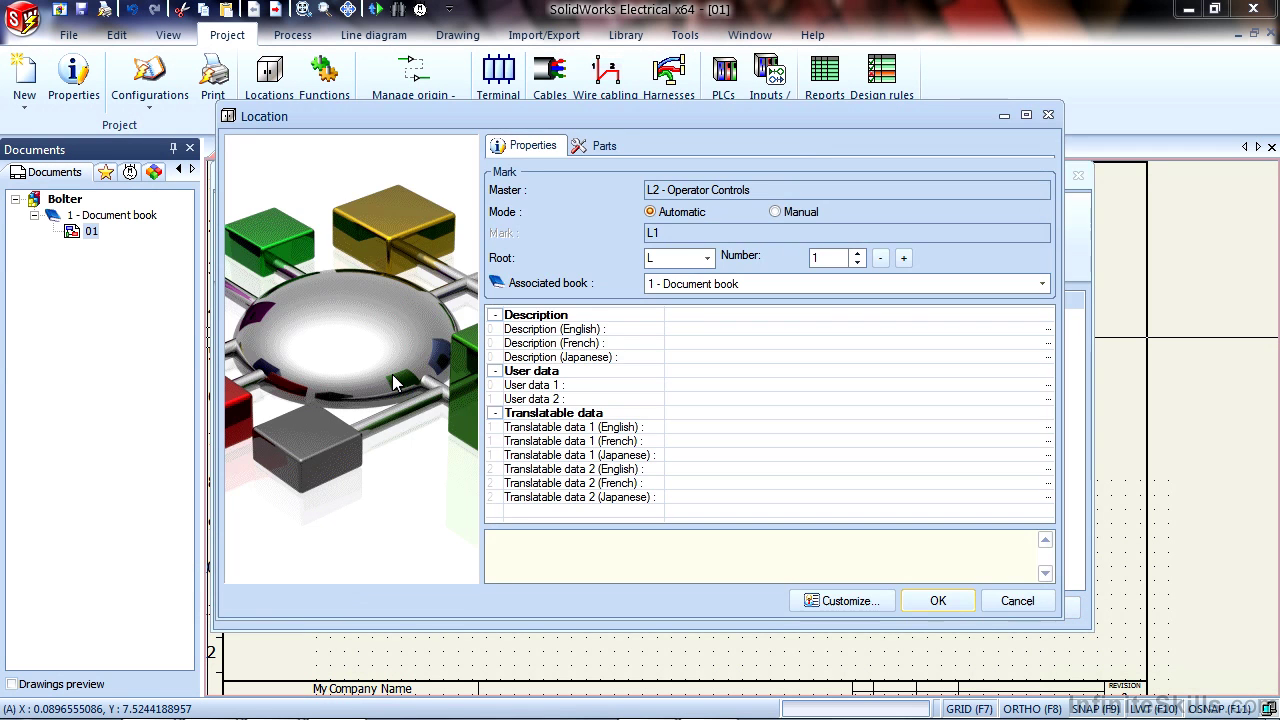
left_click(700, 332)
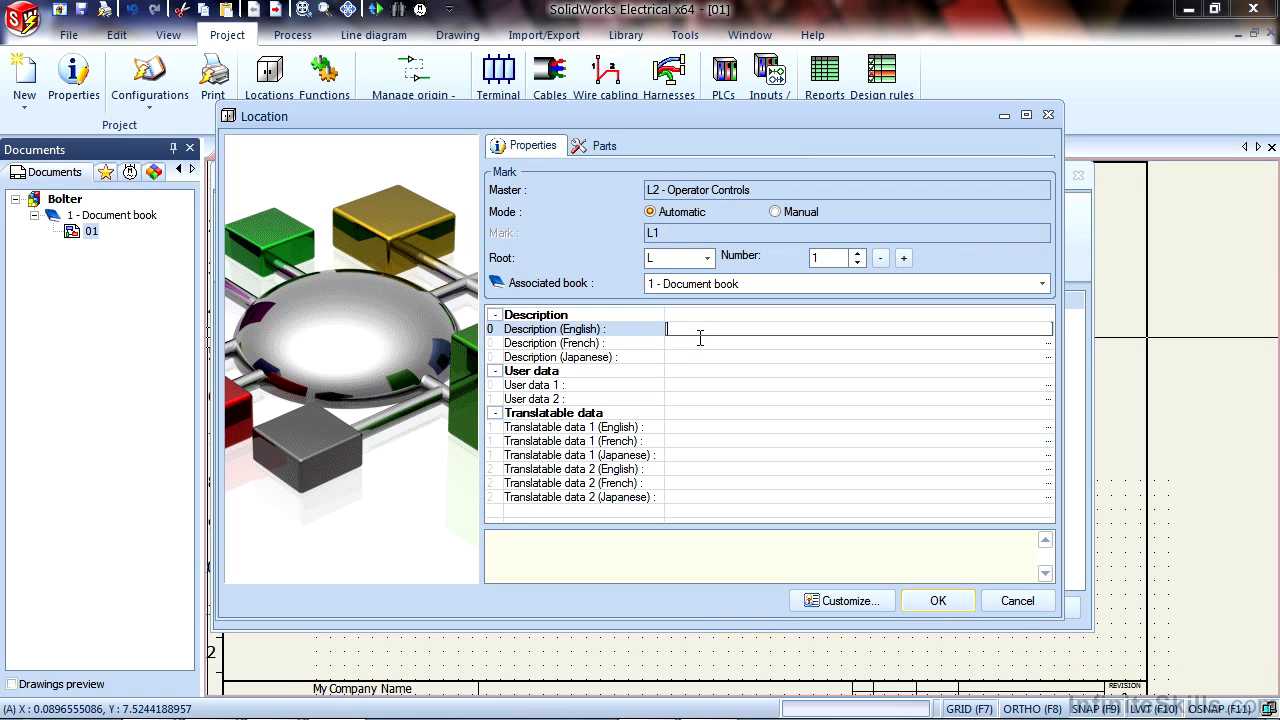
type("Faceplate")
left_click(938, 600)
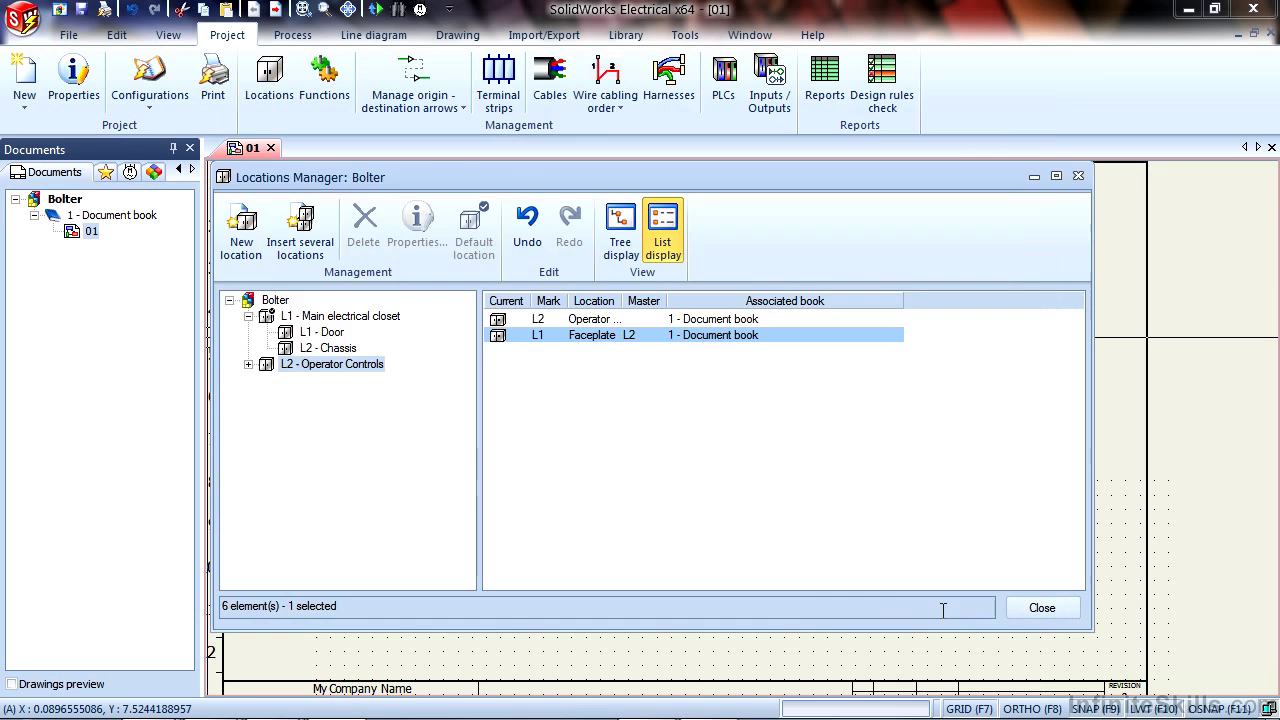
left_click(250, 365)
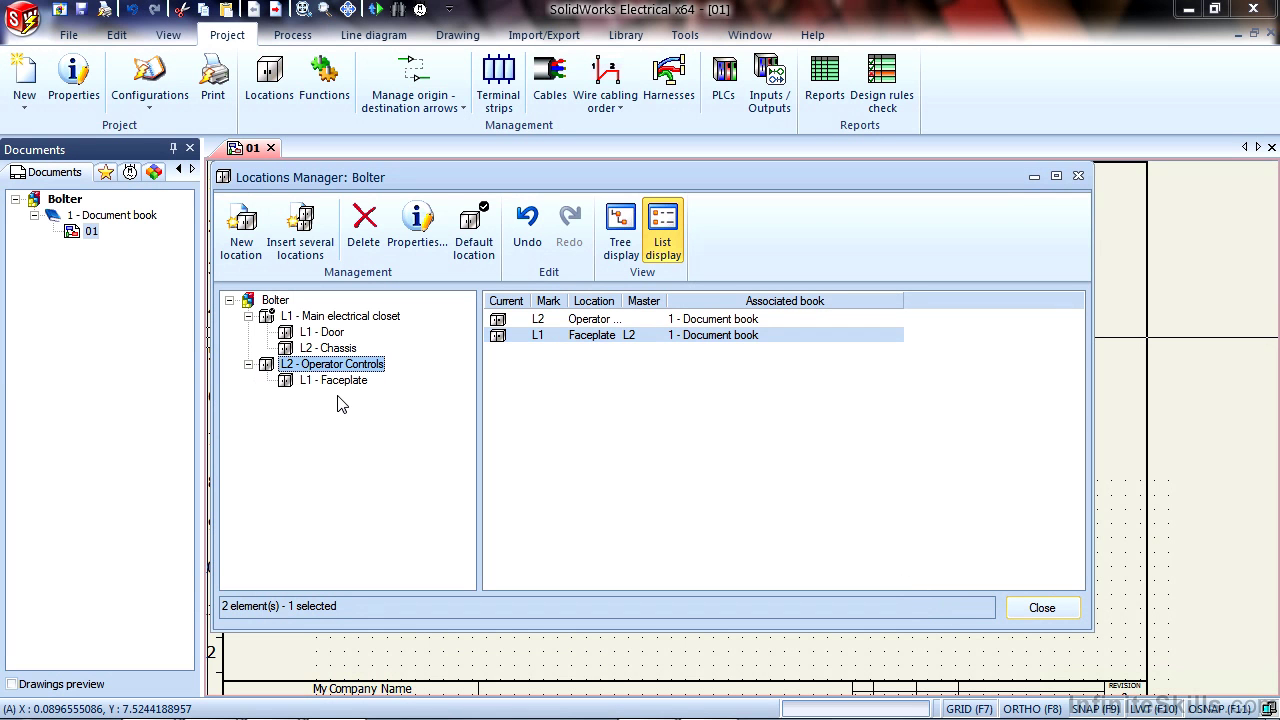
Step: Close the Locations Manager and expand L2 - Operator Controls in the Components tree to show L1 Faceplate
left_click(1040, 610)
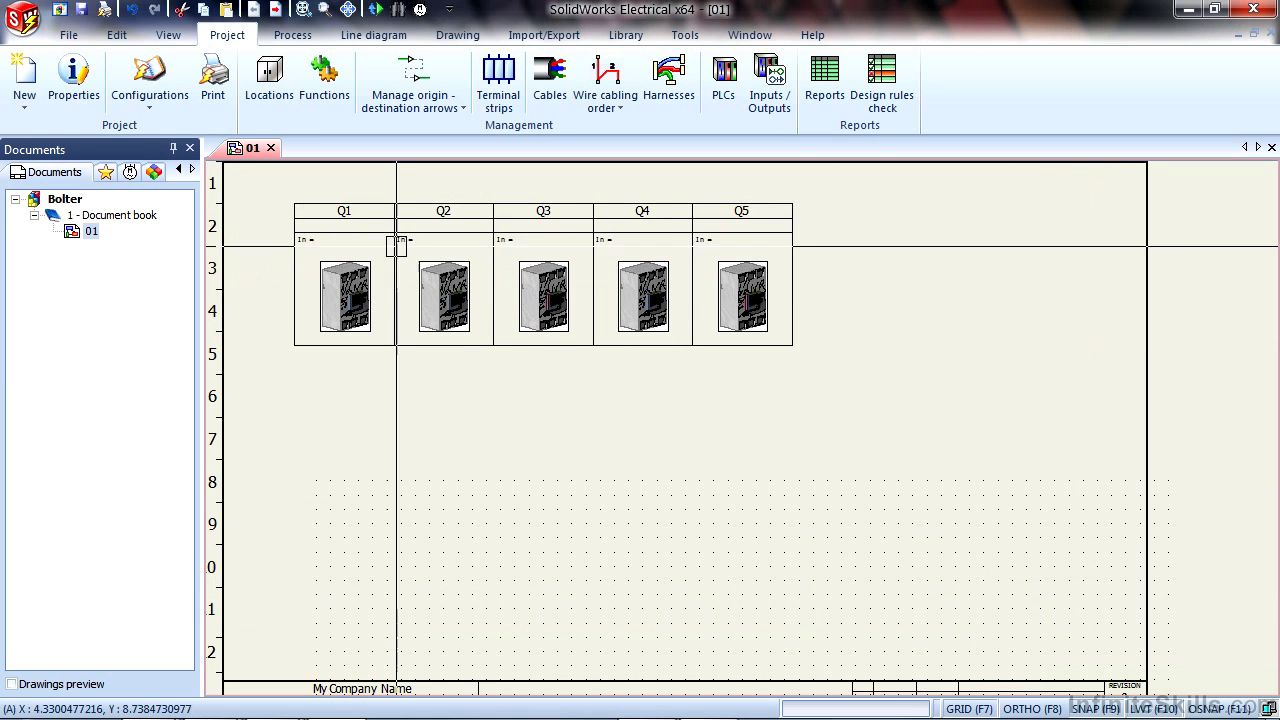
left_click(155, 173)
left_click(34, 343)
left_click(119, 343)
left_click(127, 360)
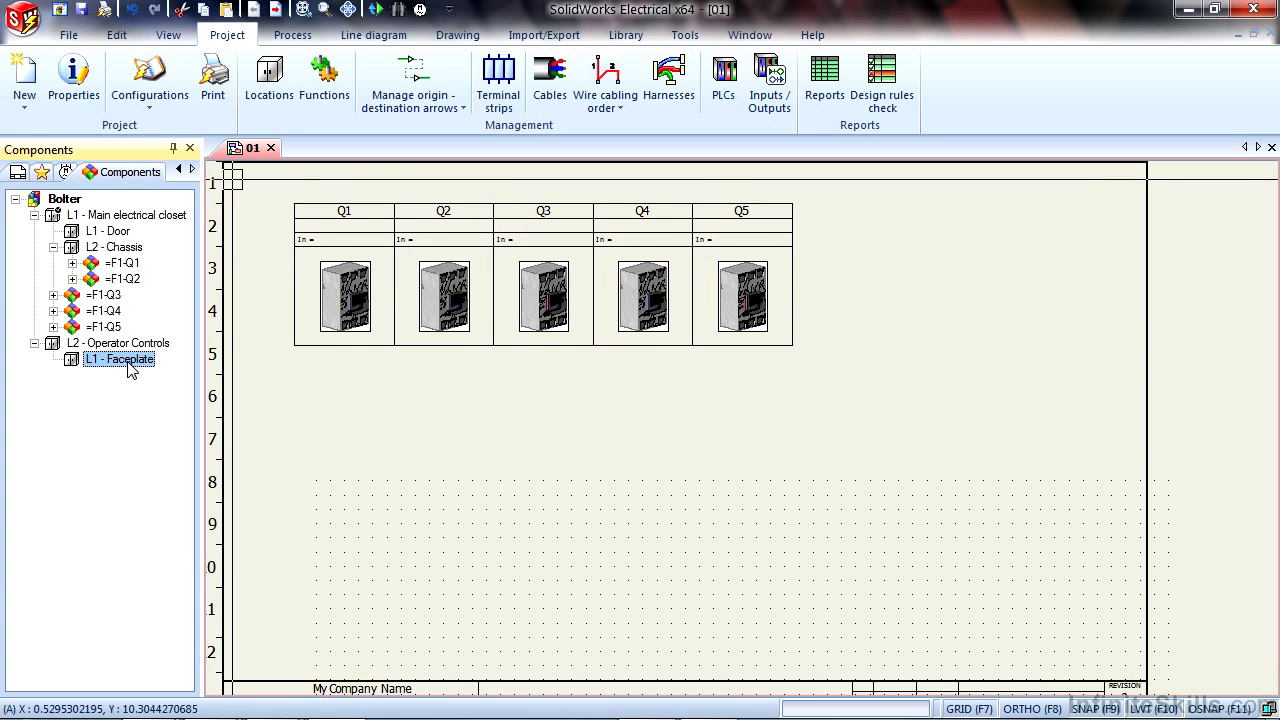
Step: Start a new location from the Operator Controls context menu, with the sheet panned toward the title block
right_click(121, 346)
mouse_move(250, 360)
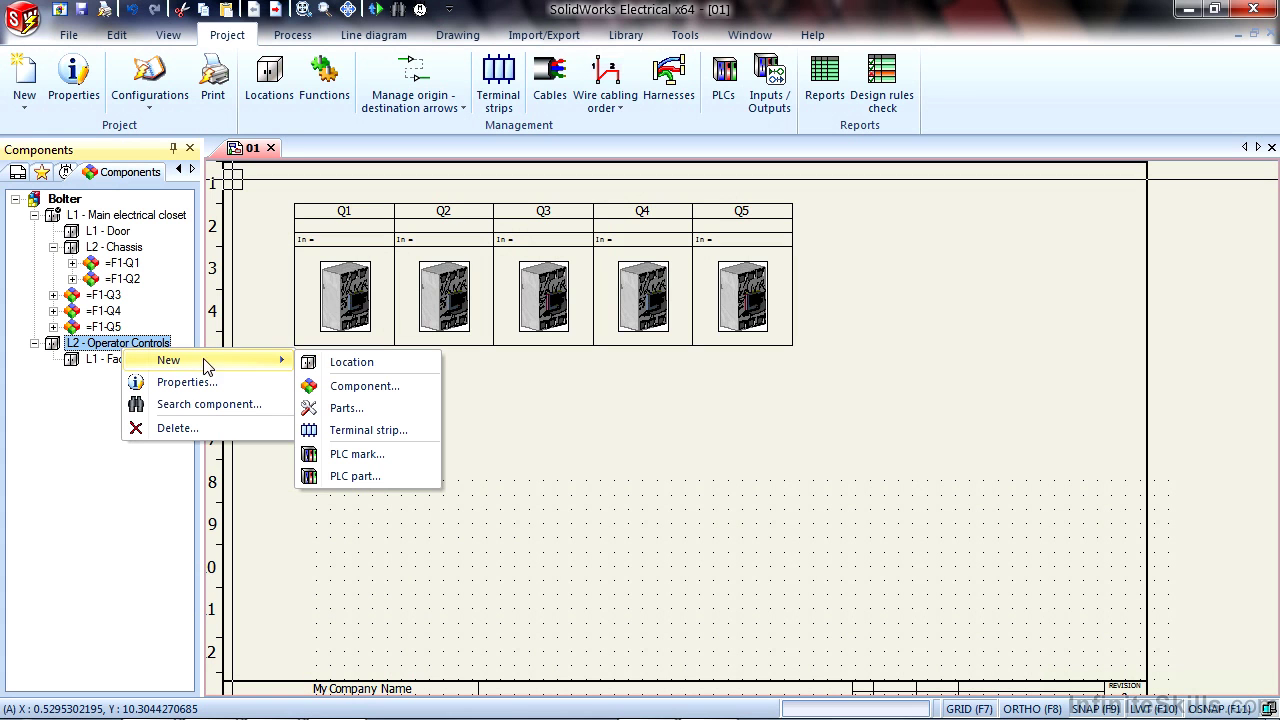
left_click(343, 362)
middle_click_drag(669, 449, 749, 403)
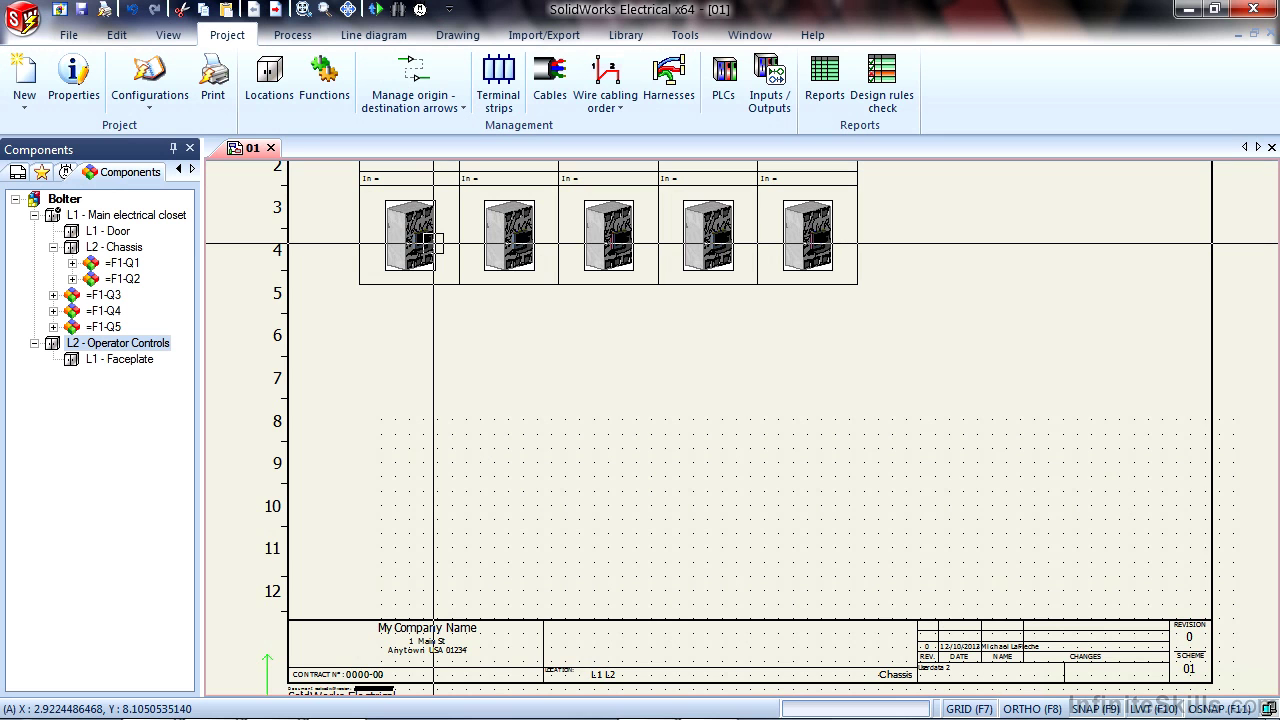
Step: On the Line diagram tab, choose the Terminal strip symbol from the library with Automatic marks off
left_click(369, 38)
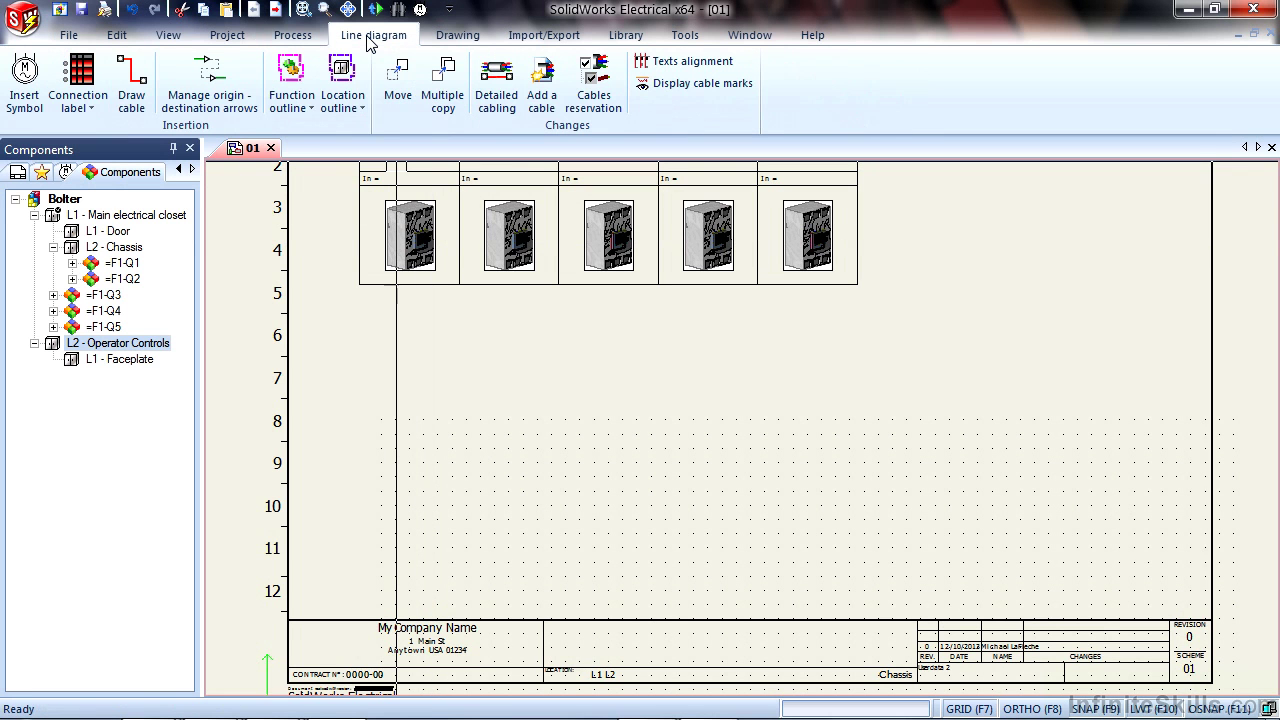
left_click(24, 78)
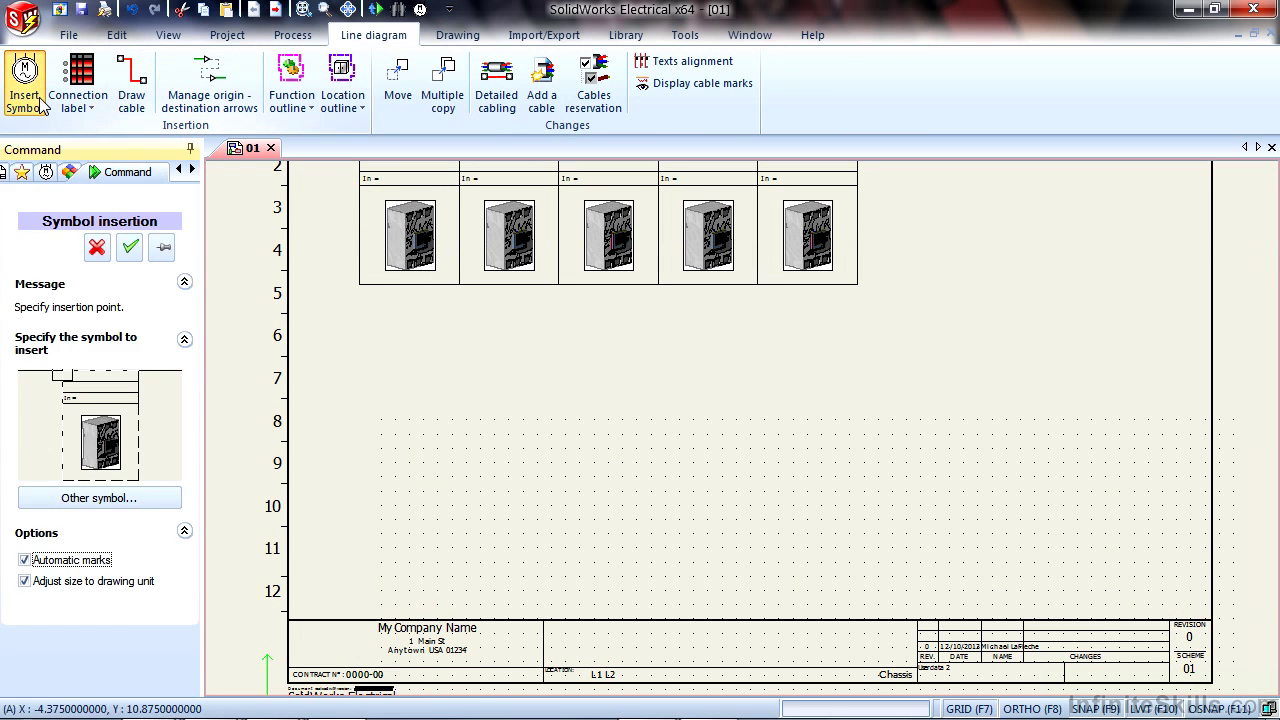
left_click(100, 563)
left_click(130, 499)
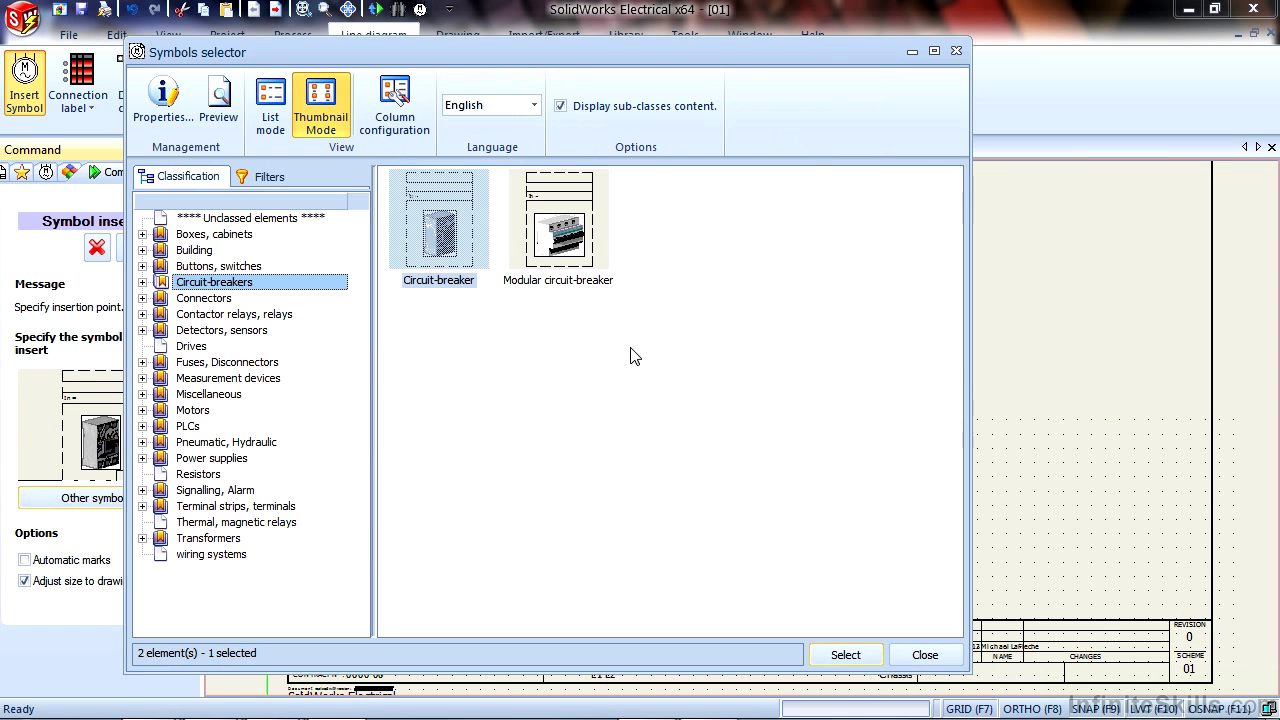
left_click(238, 506)
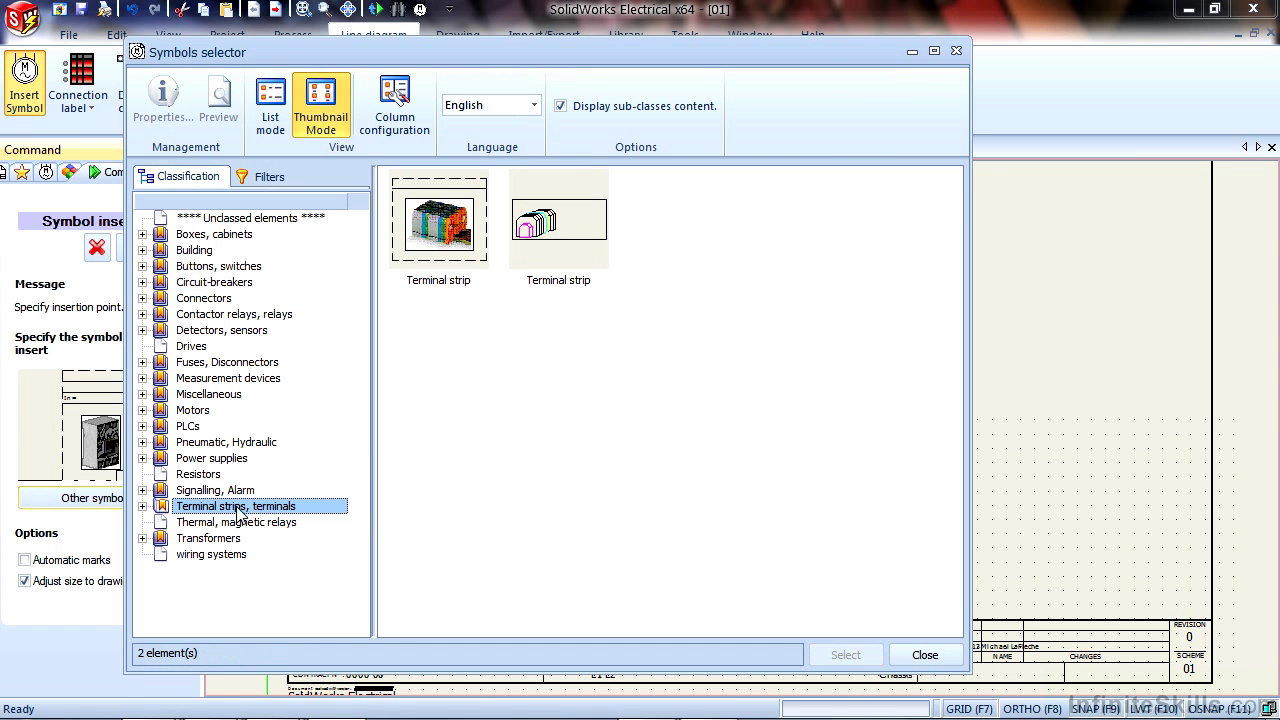
left_click(476, 234)
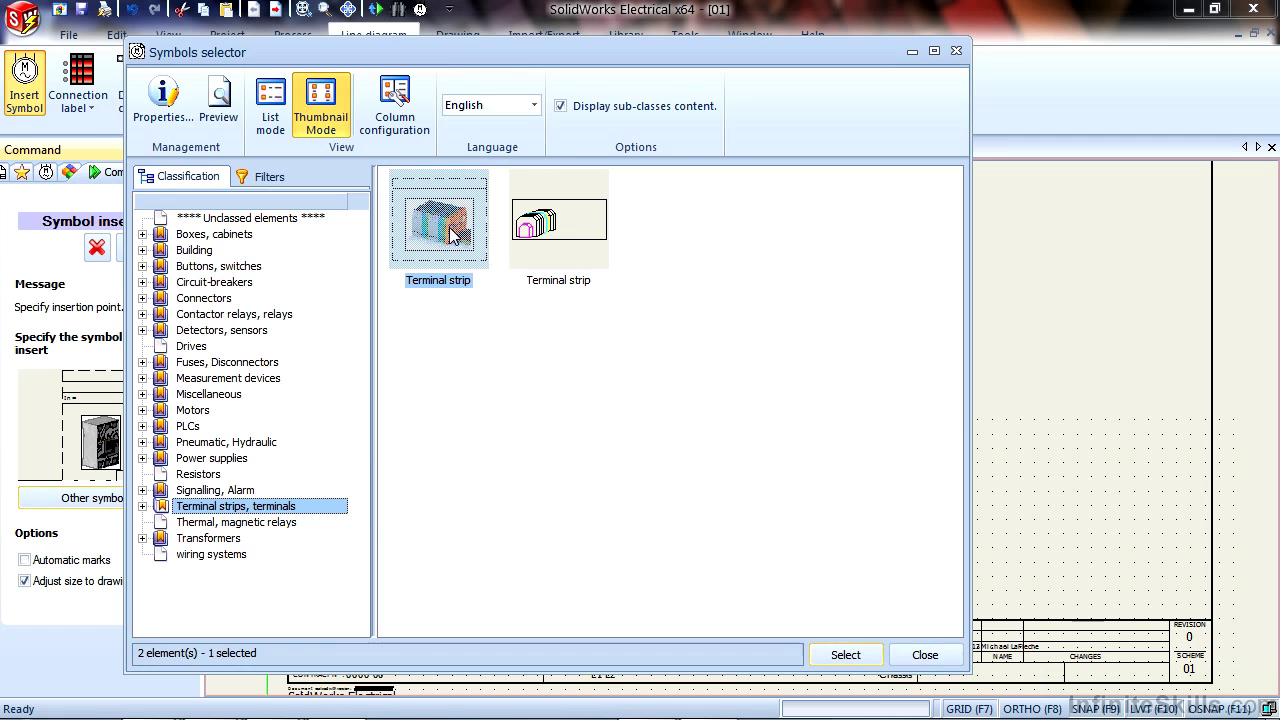
double_click(455, 230)
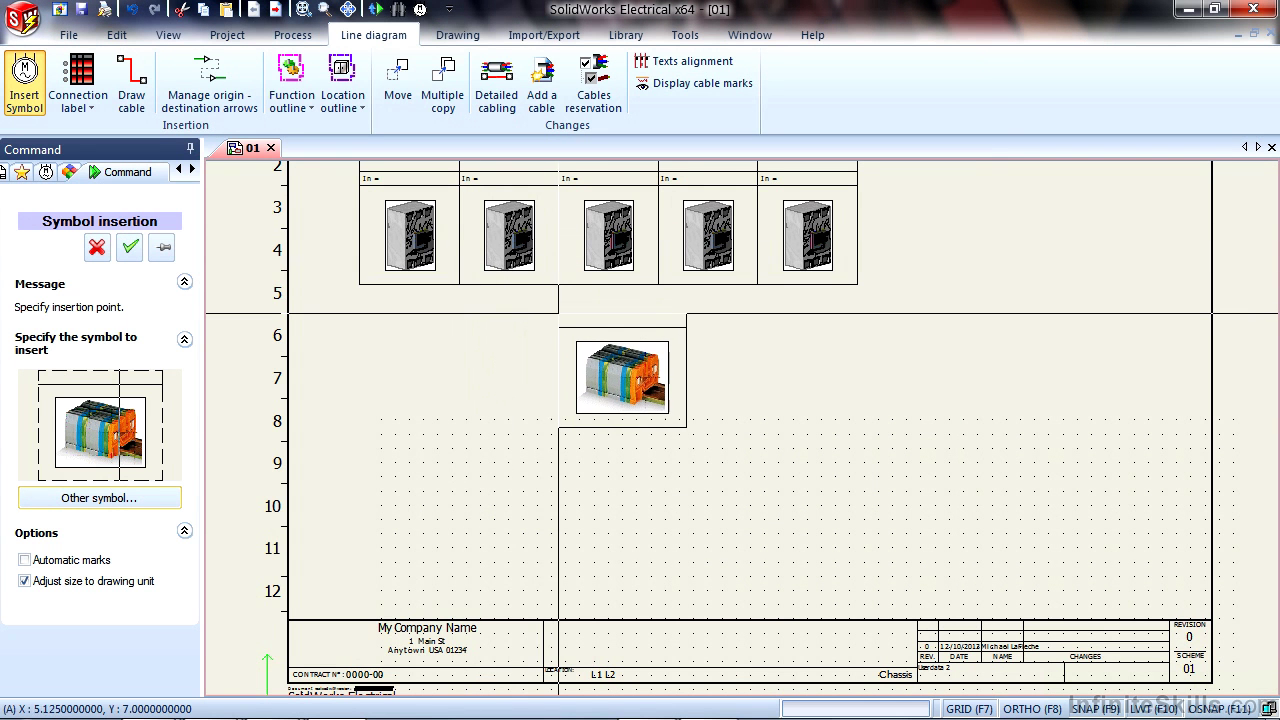
Step: Place terminal strip X1 in Chassis below the breakers and stretch its box wider on both sides
left_click(545, 314)
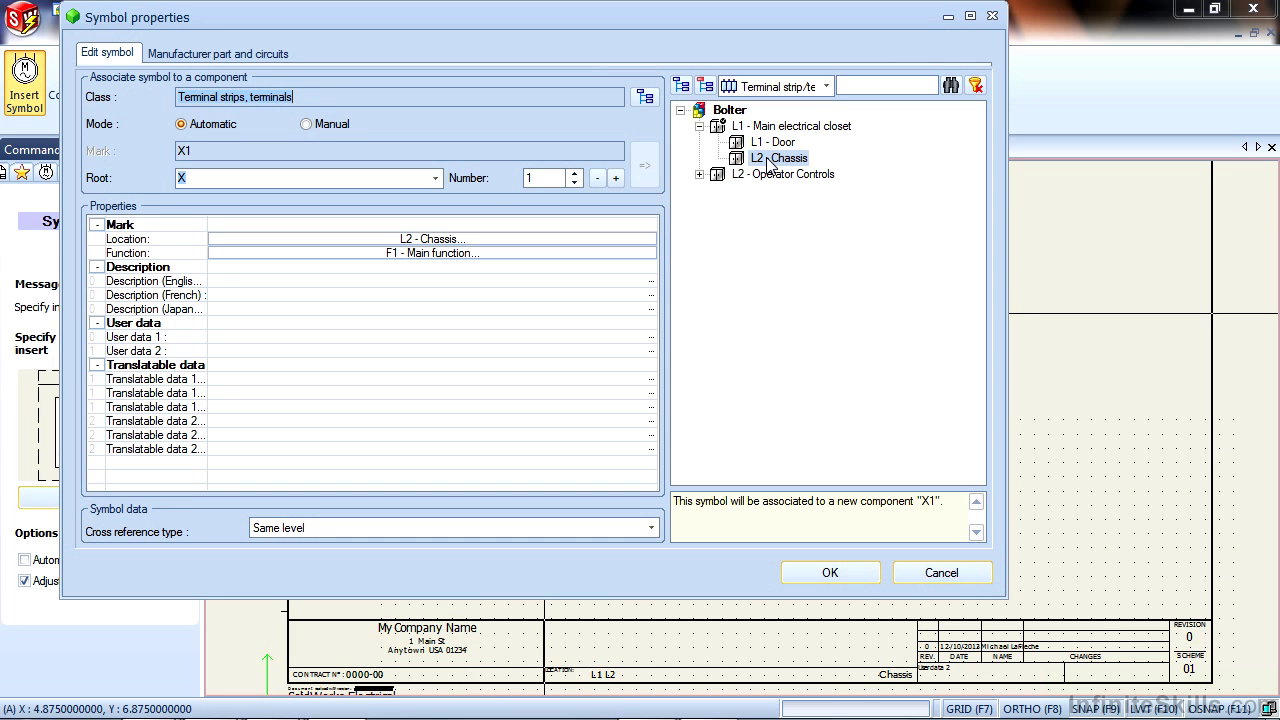
left_click(855, 573)
left_click(674, 334)
left_click(674, 428)
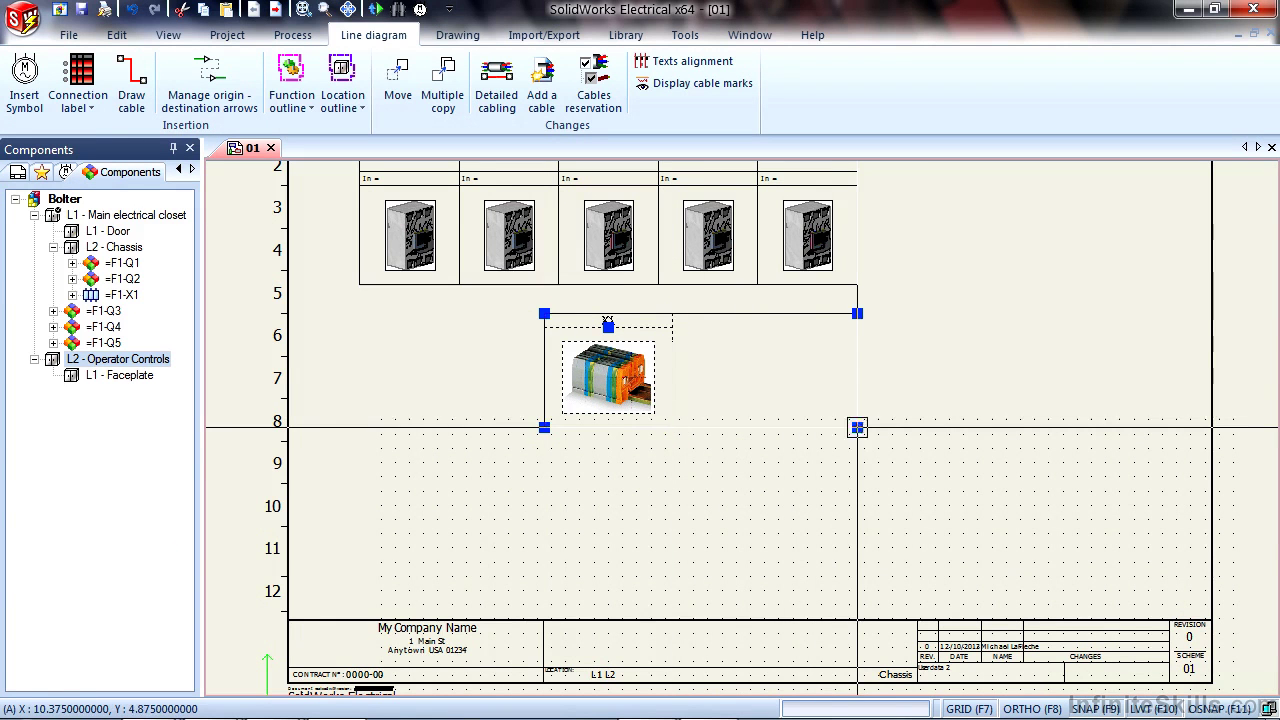
left_click(857, 428)
left_click(544, 427)
left_click(360, 420)
scroll(509, 327, "up", 3)
scroll(509, 327, "down", 3)
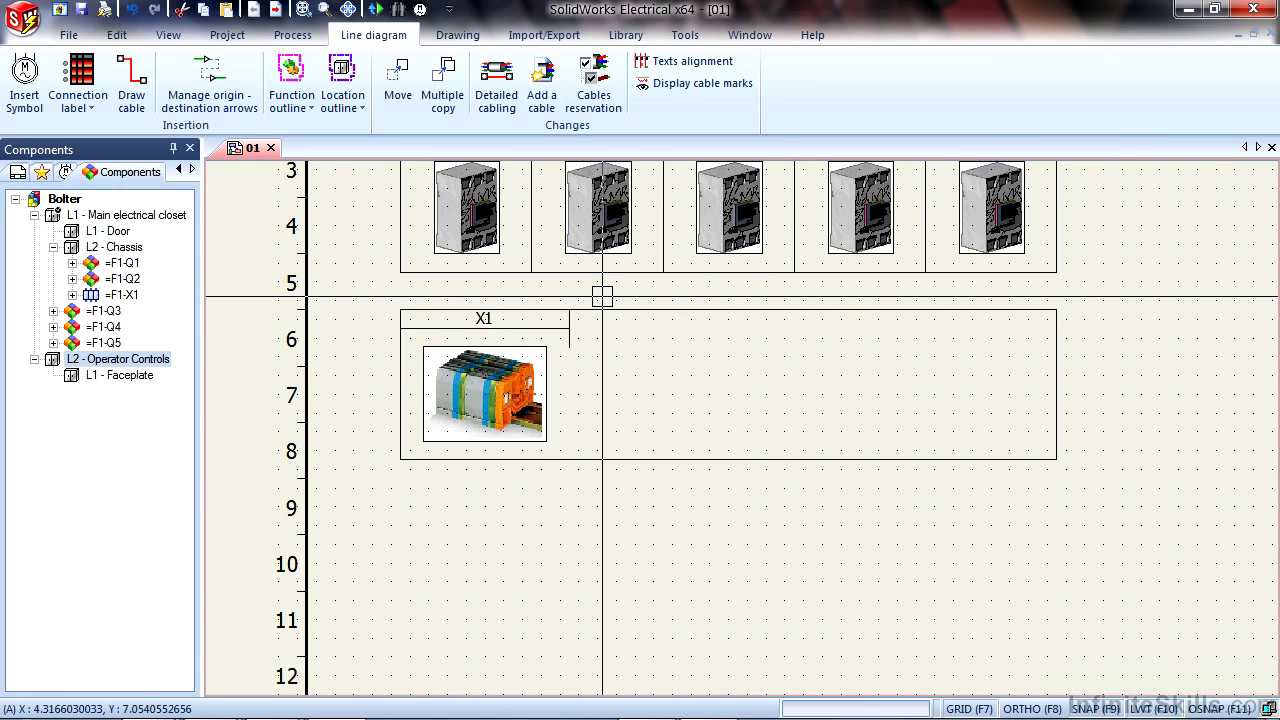
scroll(540, 345, "down", 3)
scroll(620, 357, "up", 1)
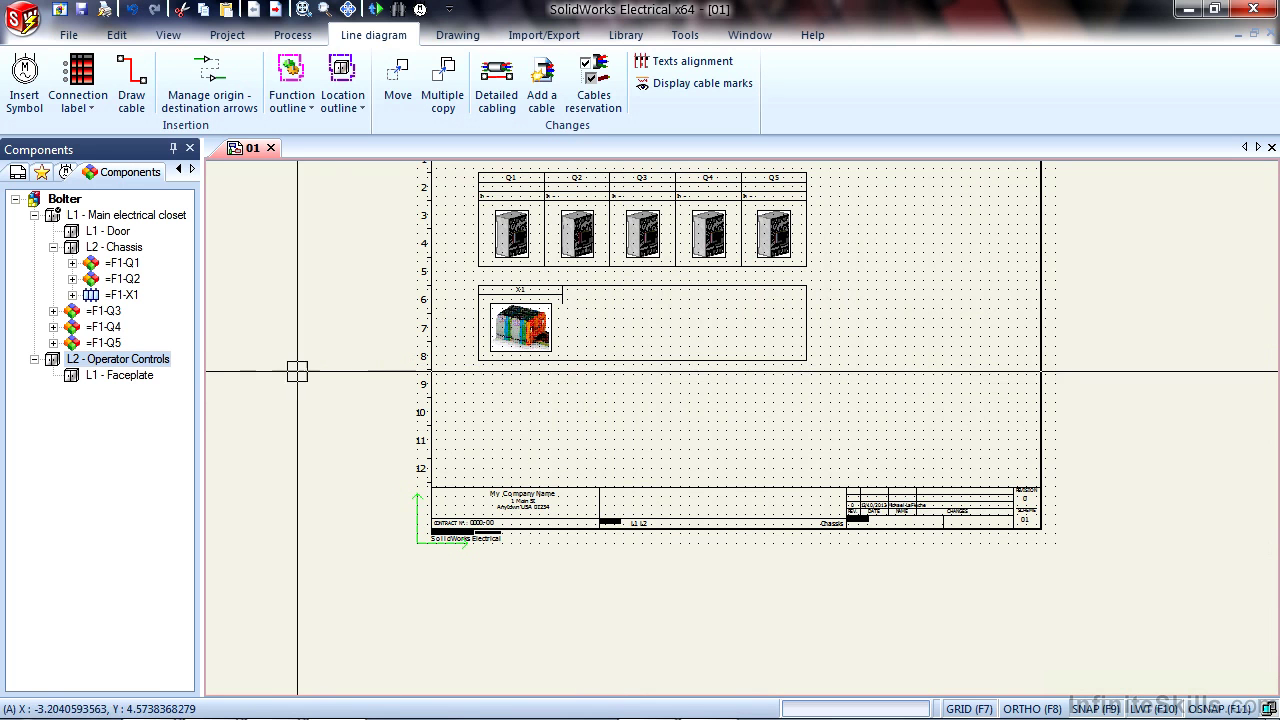
Step: Insert the Emergency stop button symbol from Buttons, switches below terminal strip X1
left_click(14, 97)
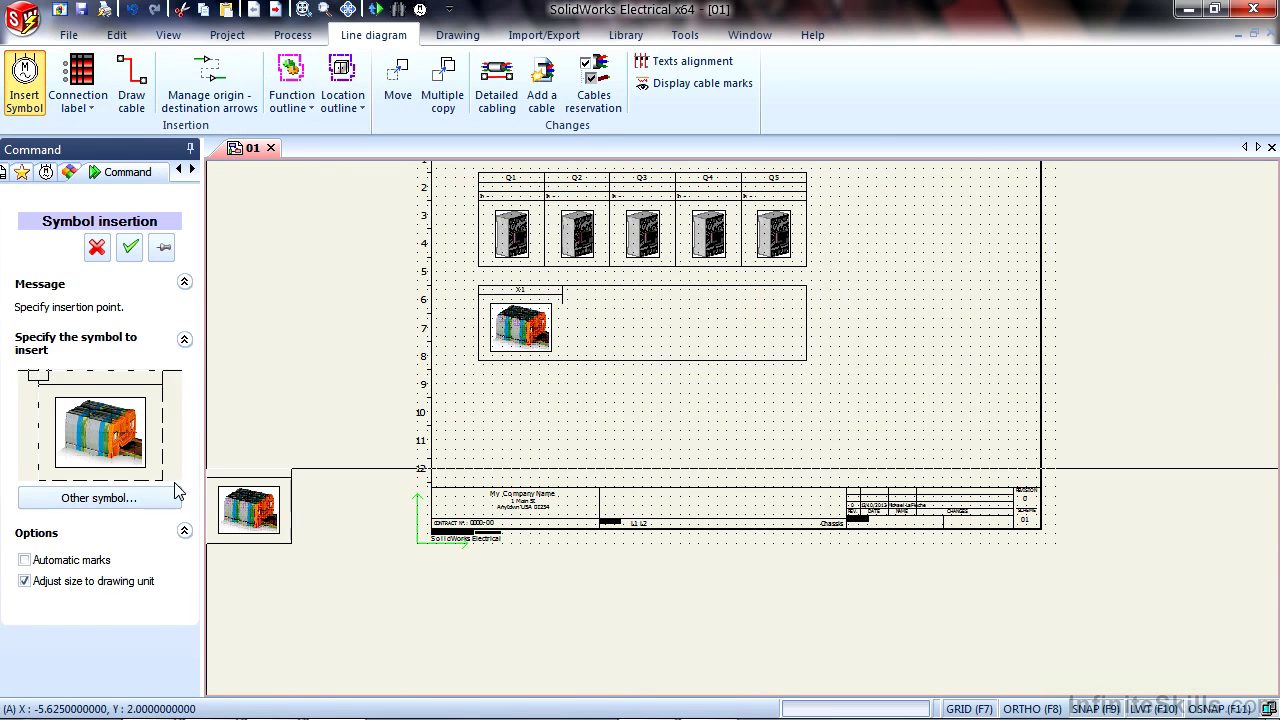
left_click(140, 497)
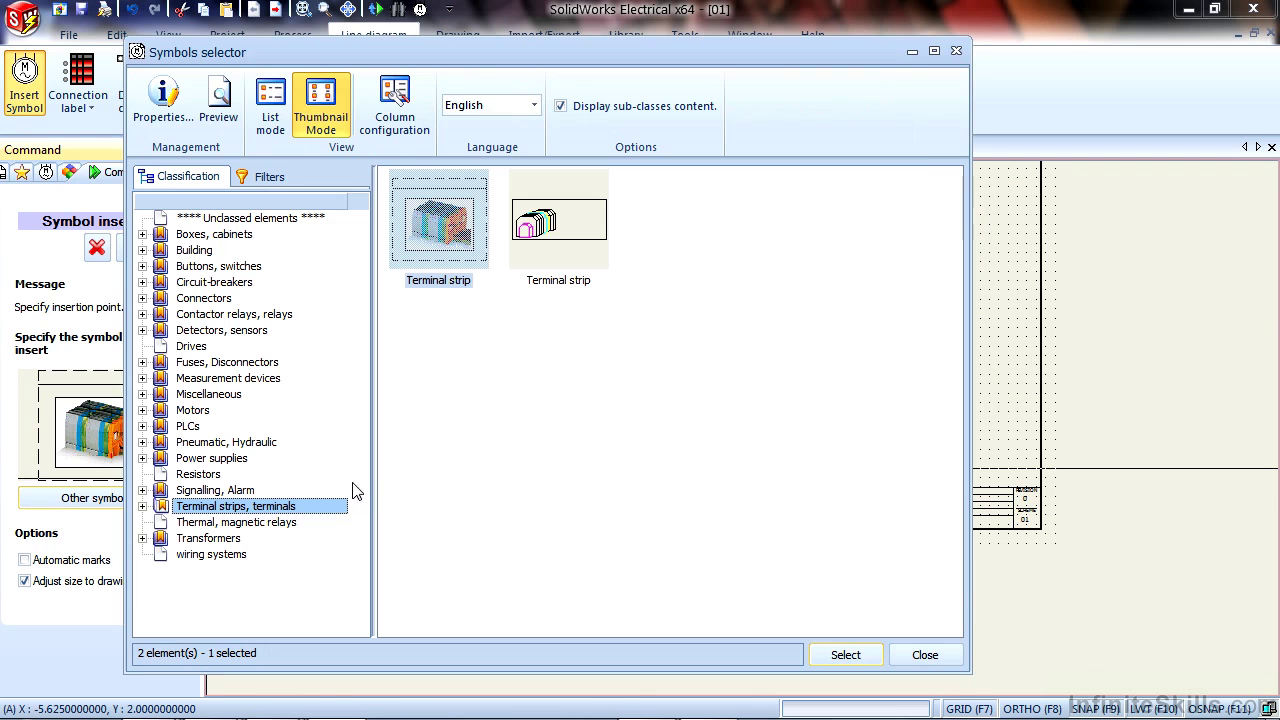
left_click(210, 266)
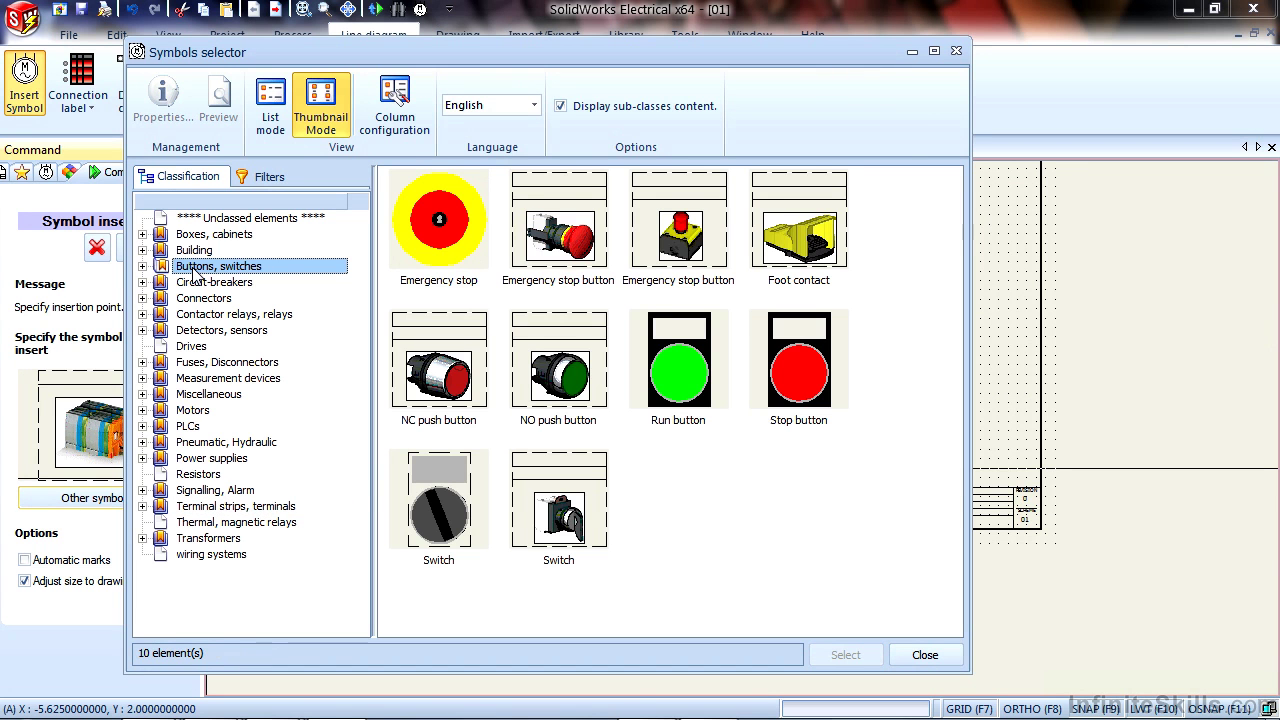
left_click(560, 255)
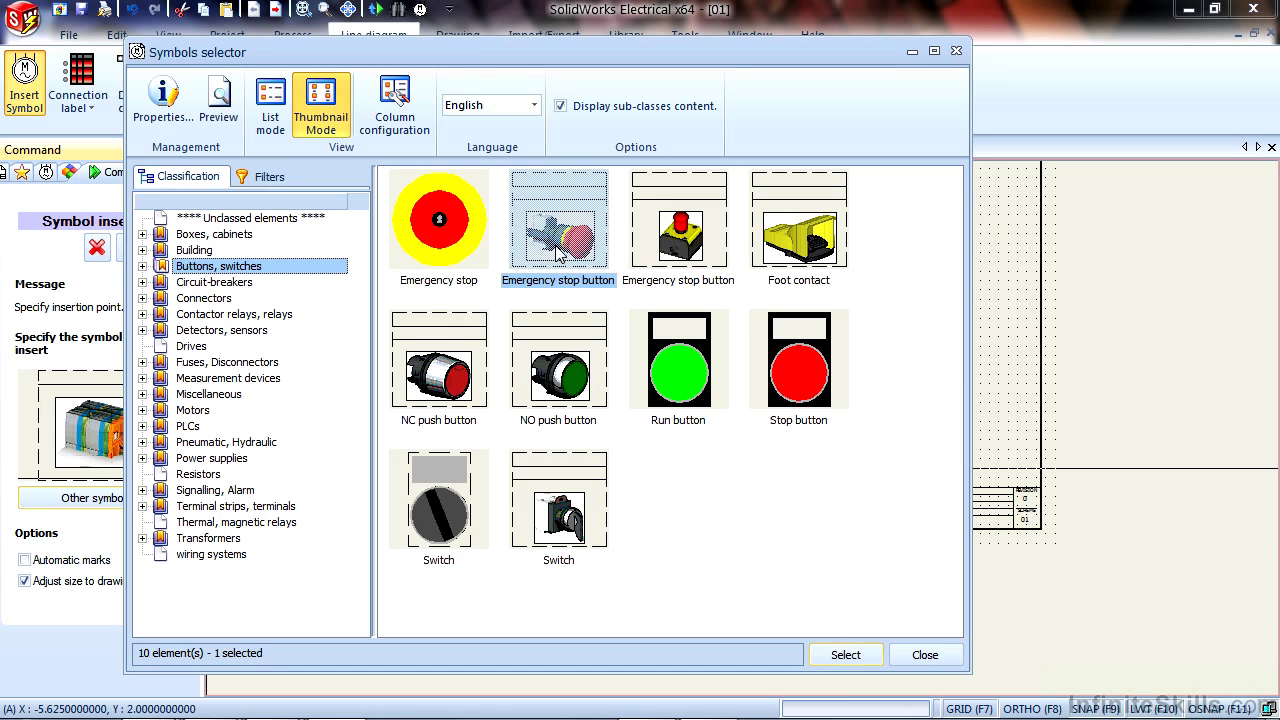
left_click(845, 655)
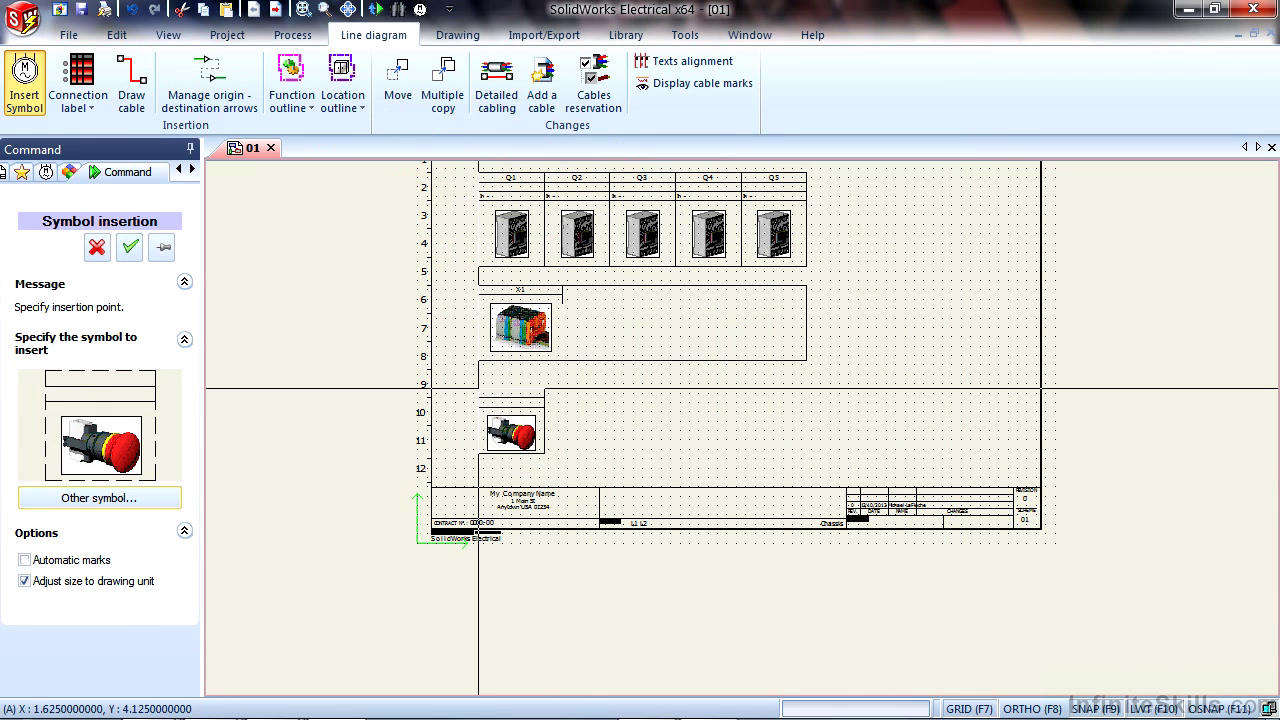
left_click(478, 388)
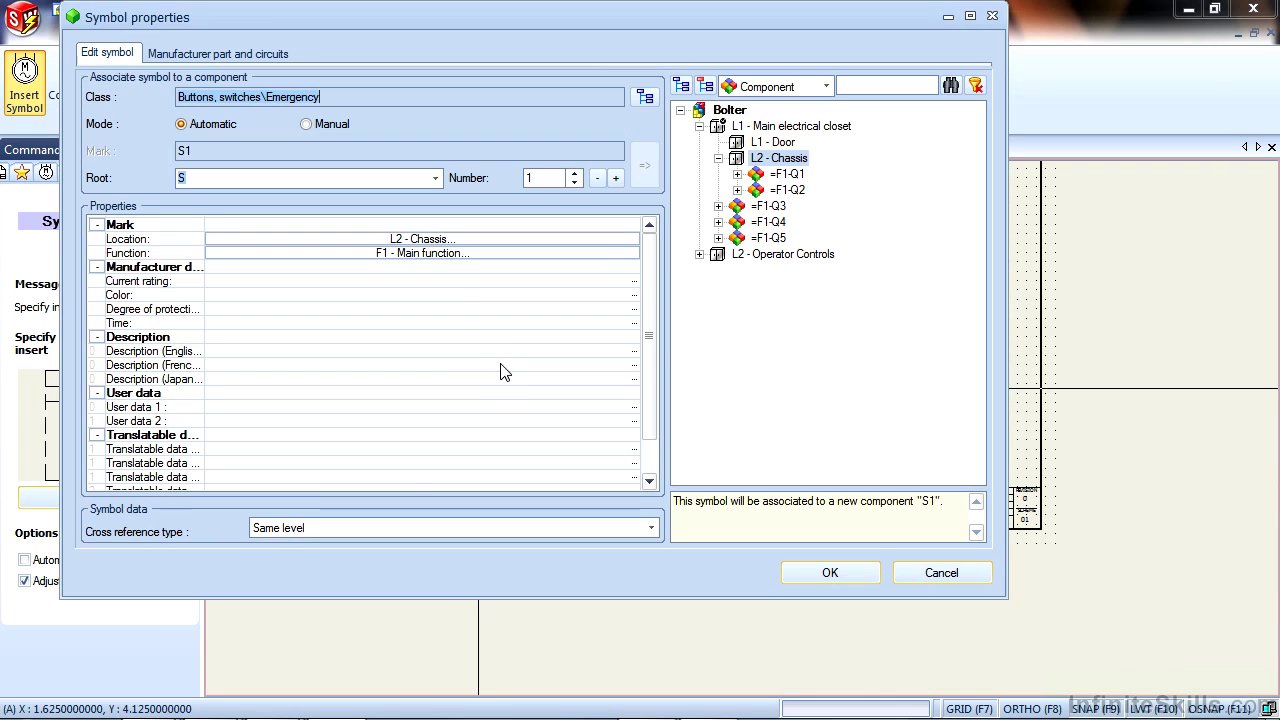
Step: Set emergency stop S1's location to L1 - Faceplate under Operator Controls and confirm
left_click(425, 241)
left_click(425, 241)
left_click(343, 394)
left_click(452, 414)
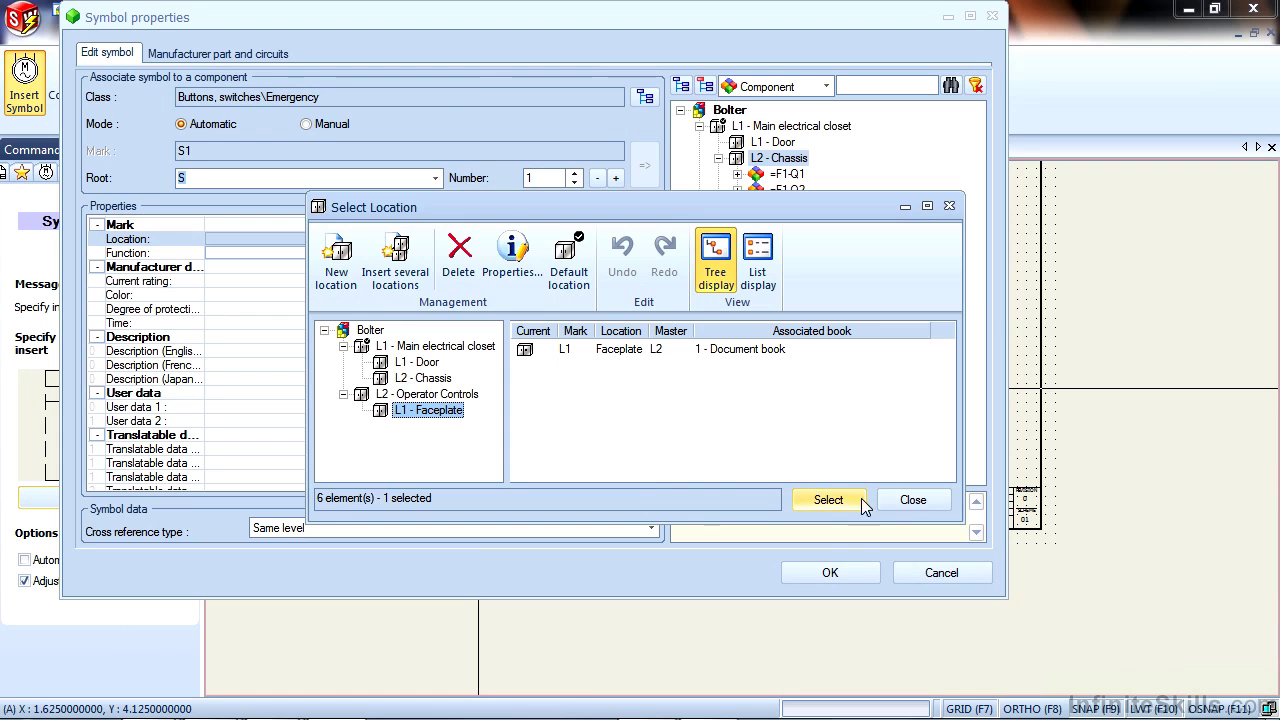
left_click(824, 499)
left_click(828, 573)
scroll(229, 651, "up", 3)
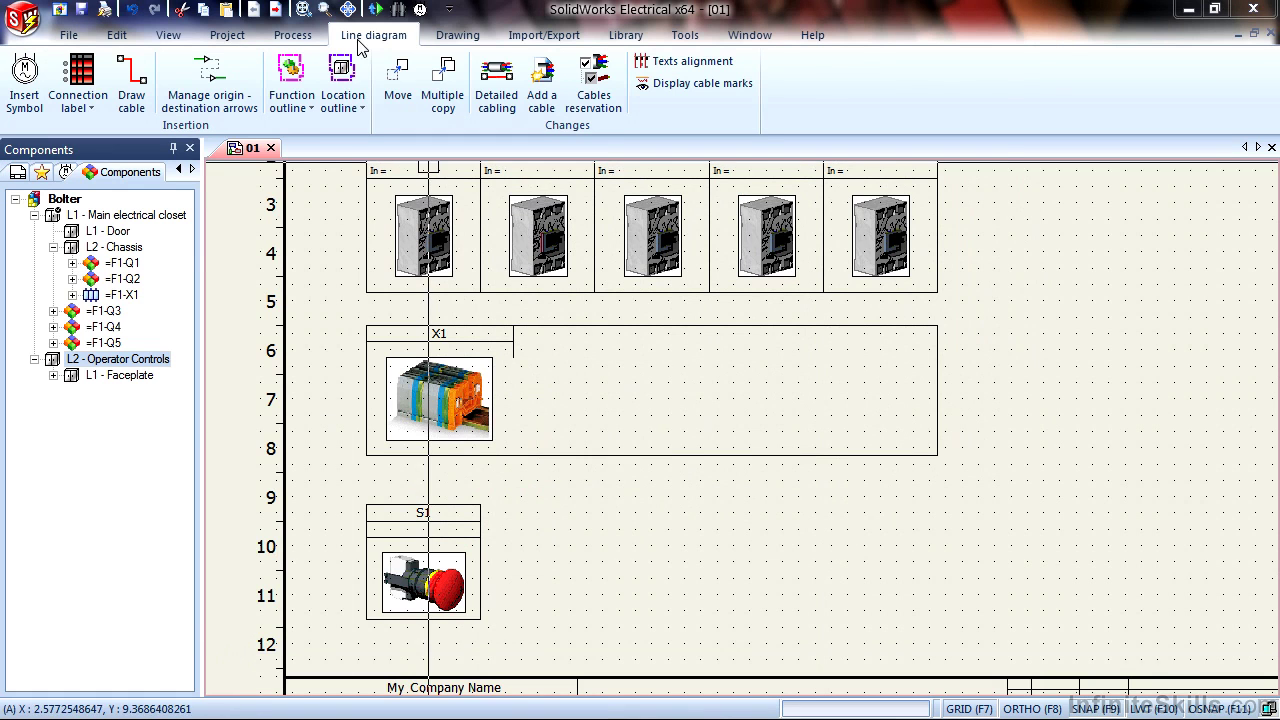
Step: Start an Outline rectangle location outline with a Thin border and Zig-Zag edge
left_click(356, 110)
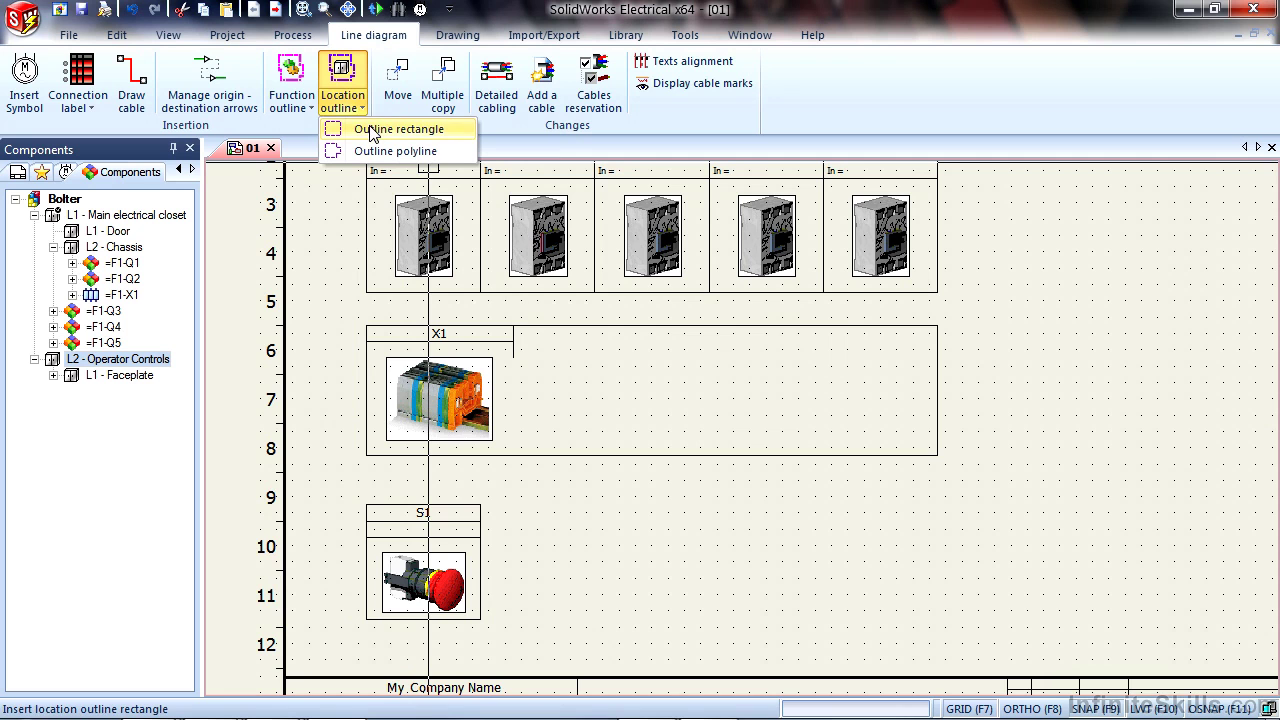
left_click(442, 129)
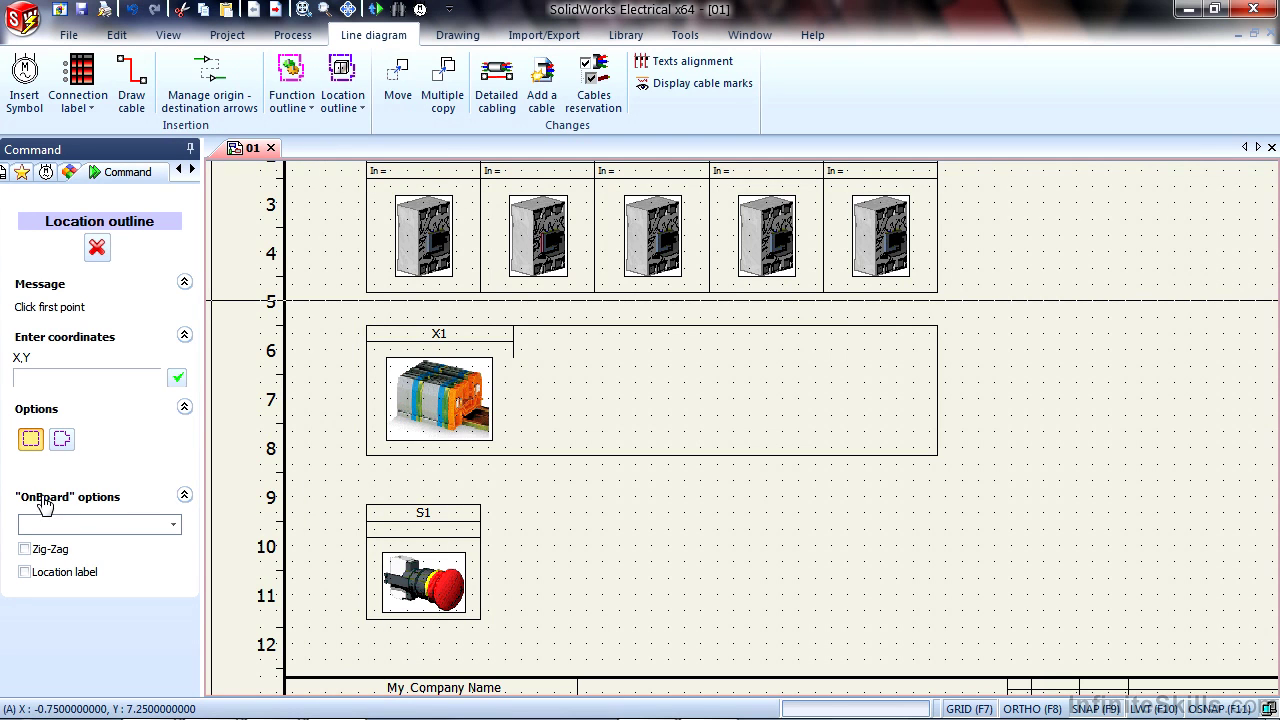
left_click(174, 525)
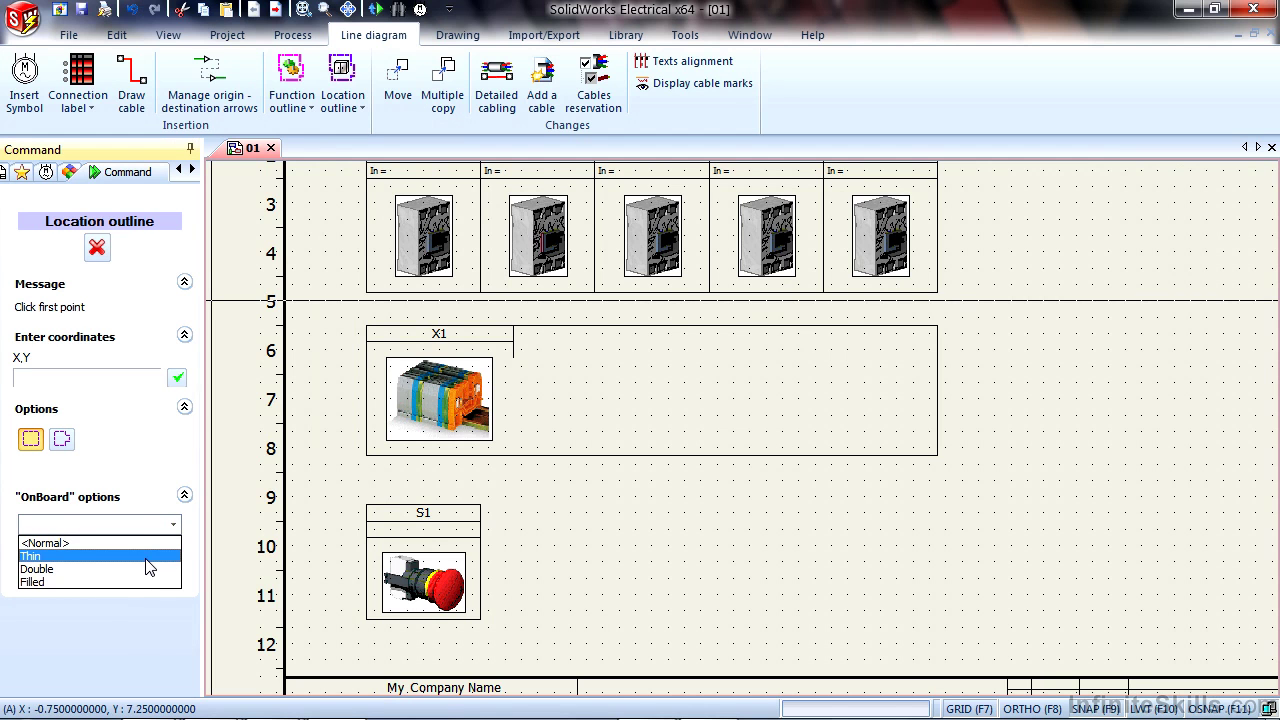
left_click(146, 557)
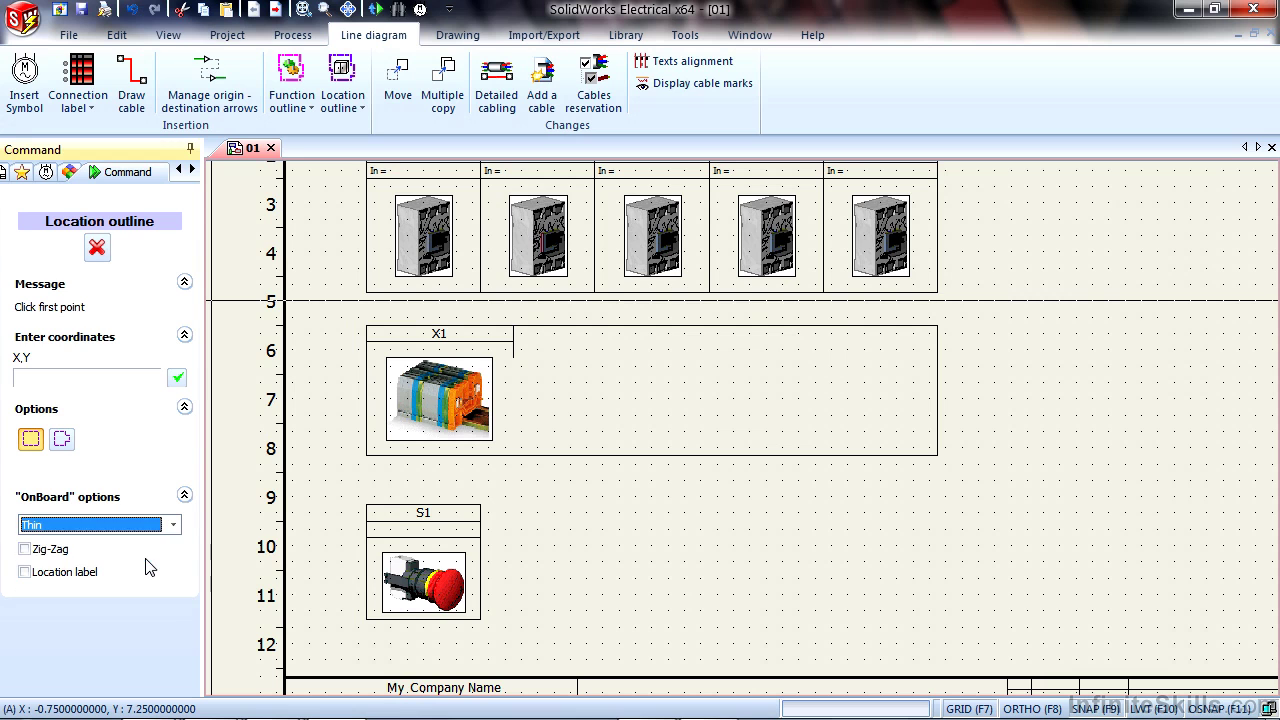
left_click(35, 551)
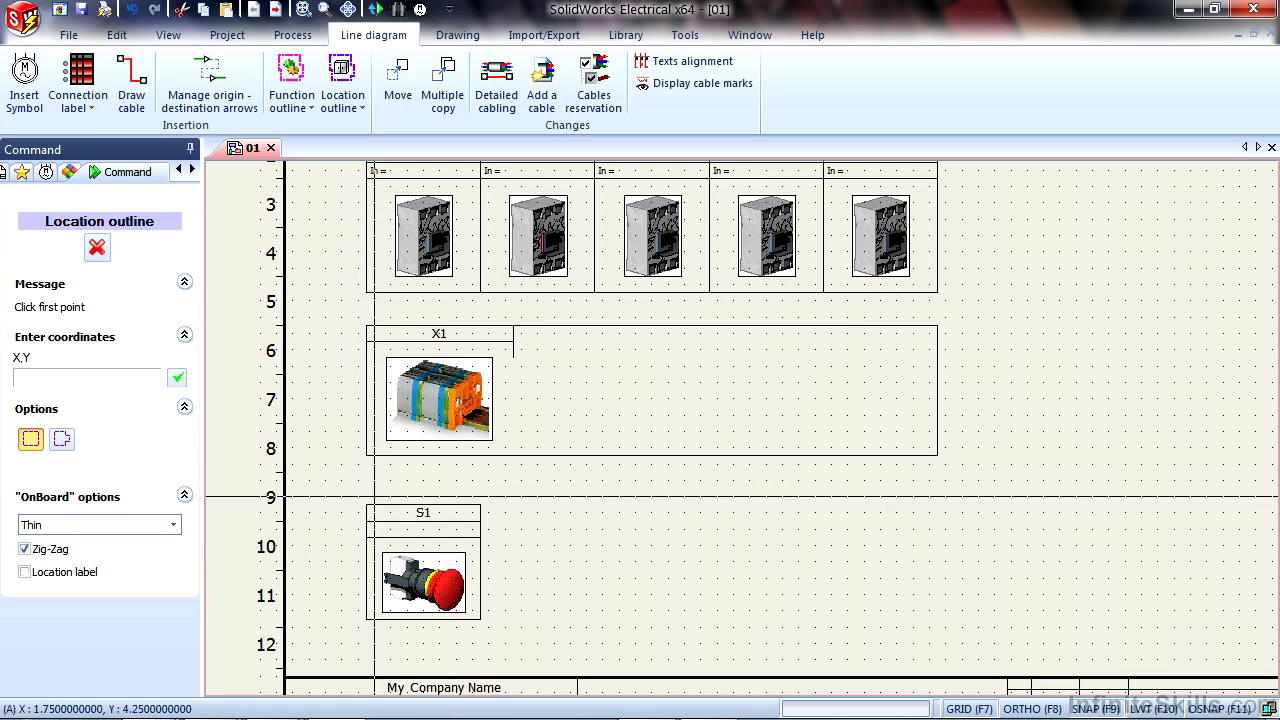
Step: Draw the outline around S1, assign it to L1 - Faceplate, and change the component location
left_click(350, 488)
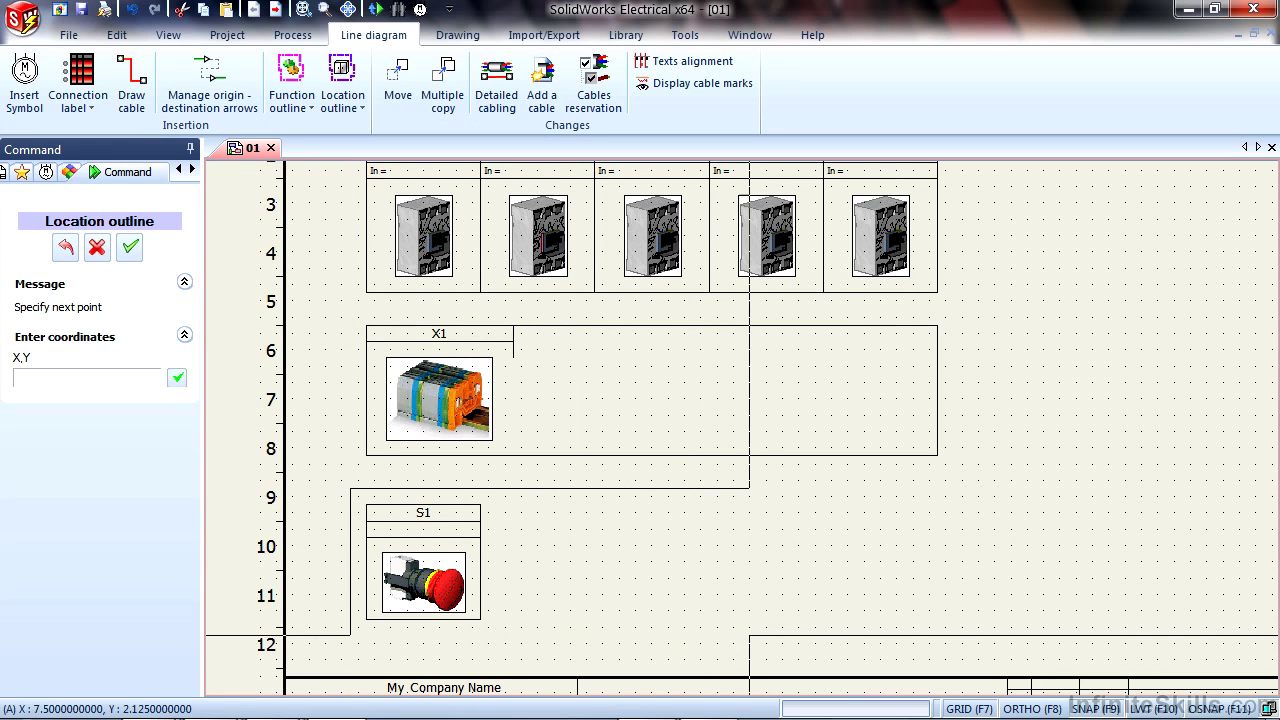
left_click(749, 635)
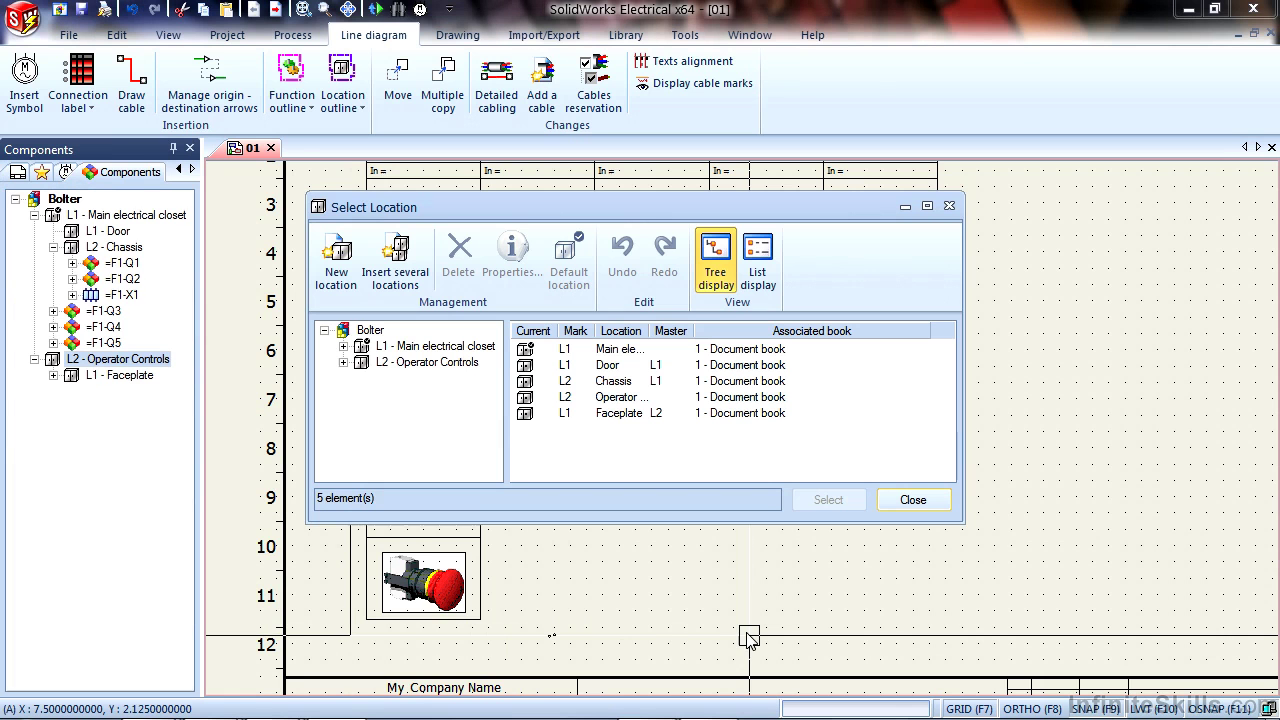
left_click(344, 362)
left_click(432, 384)
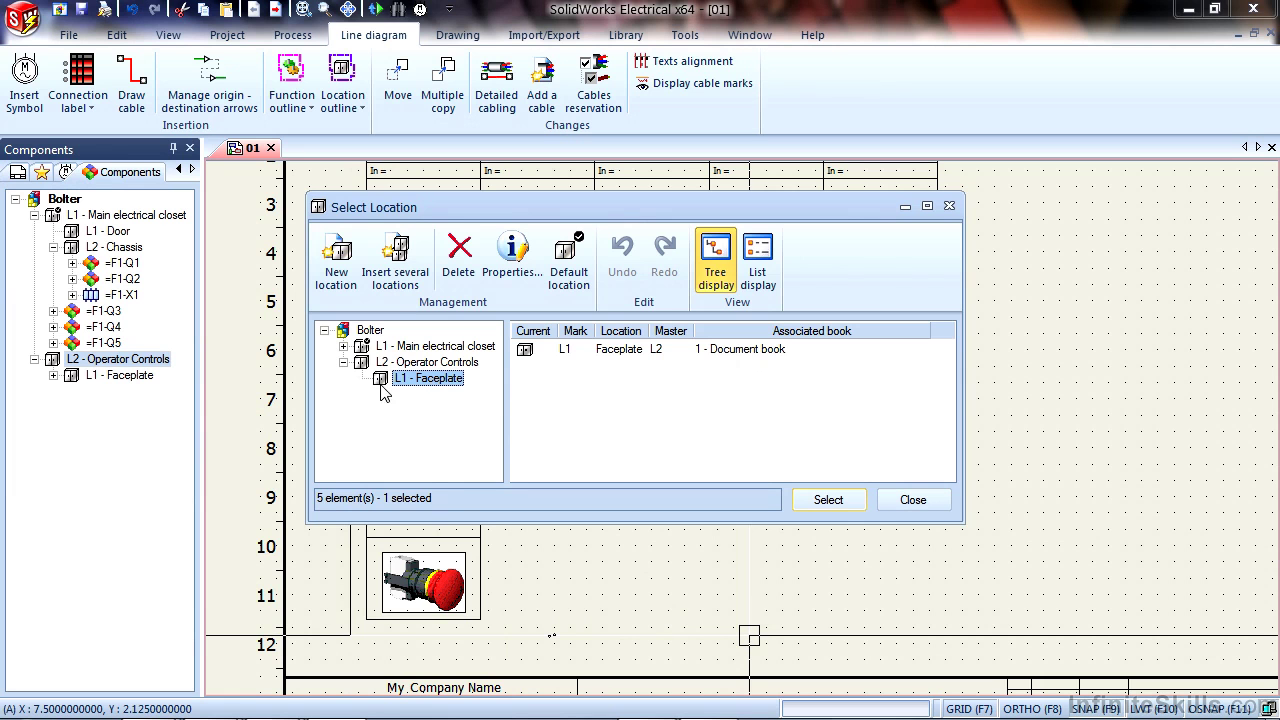
left_click(843, 507)
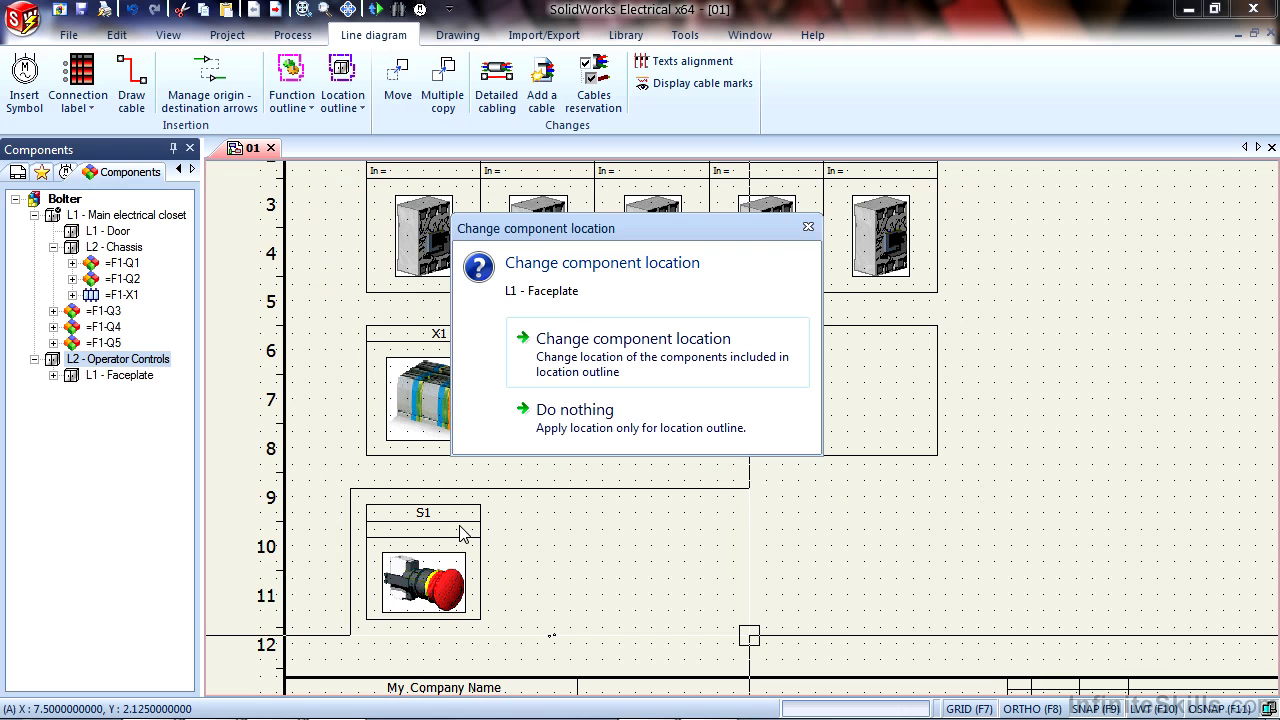
left_click(676, 360)
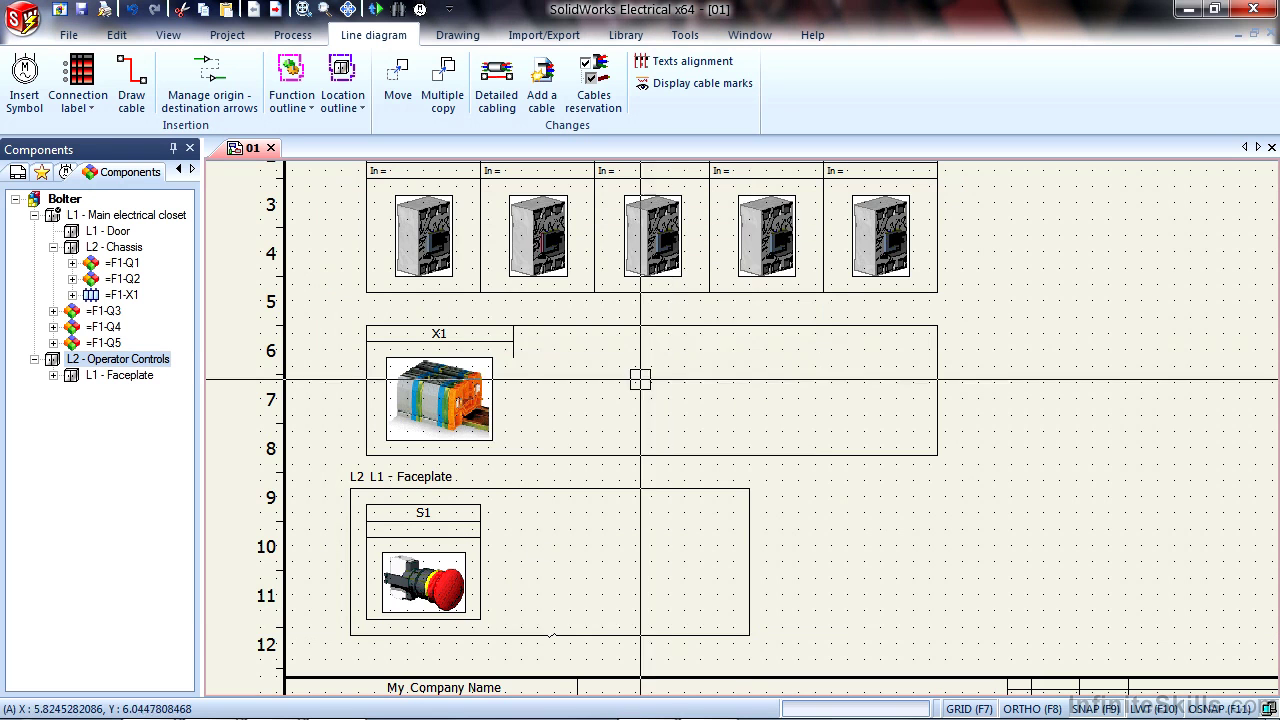
scroll(434, 500, "up", 3)
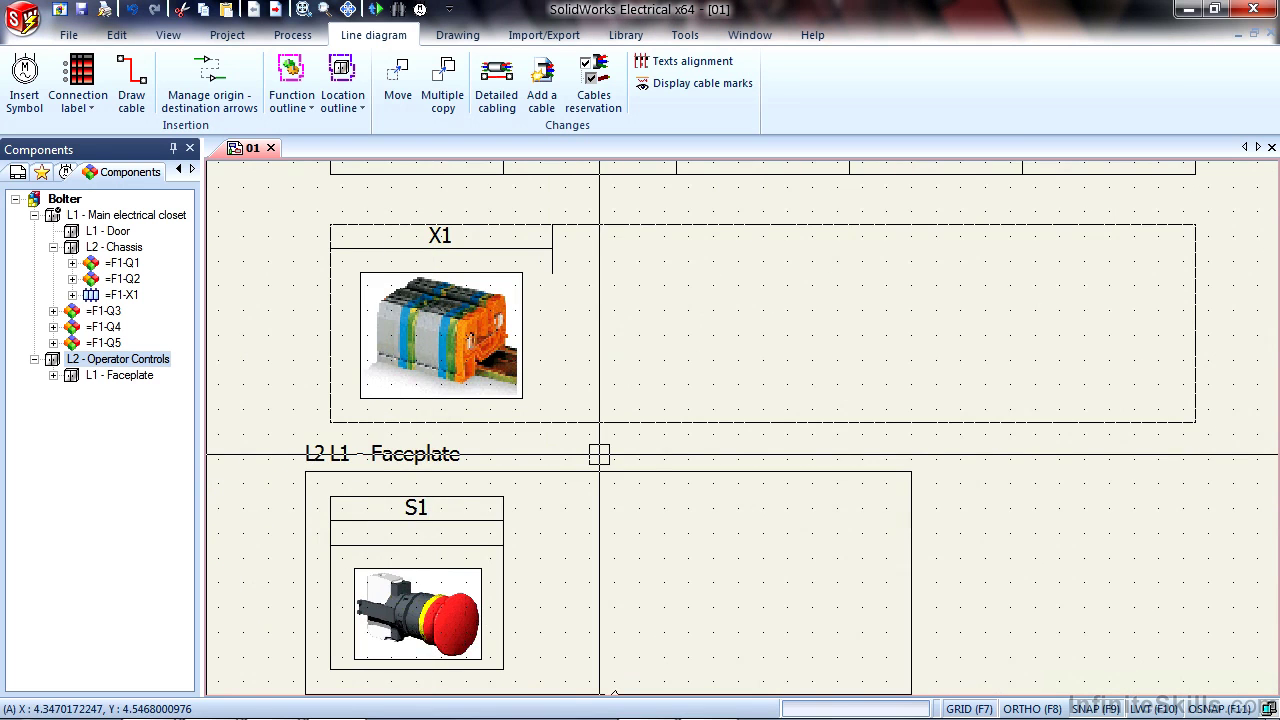
scroll(599, 454, "down", 3)
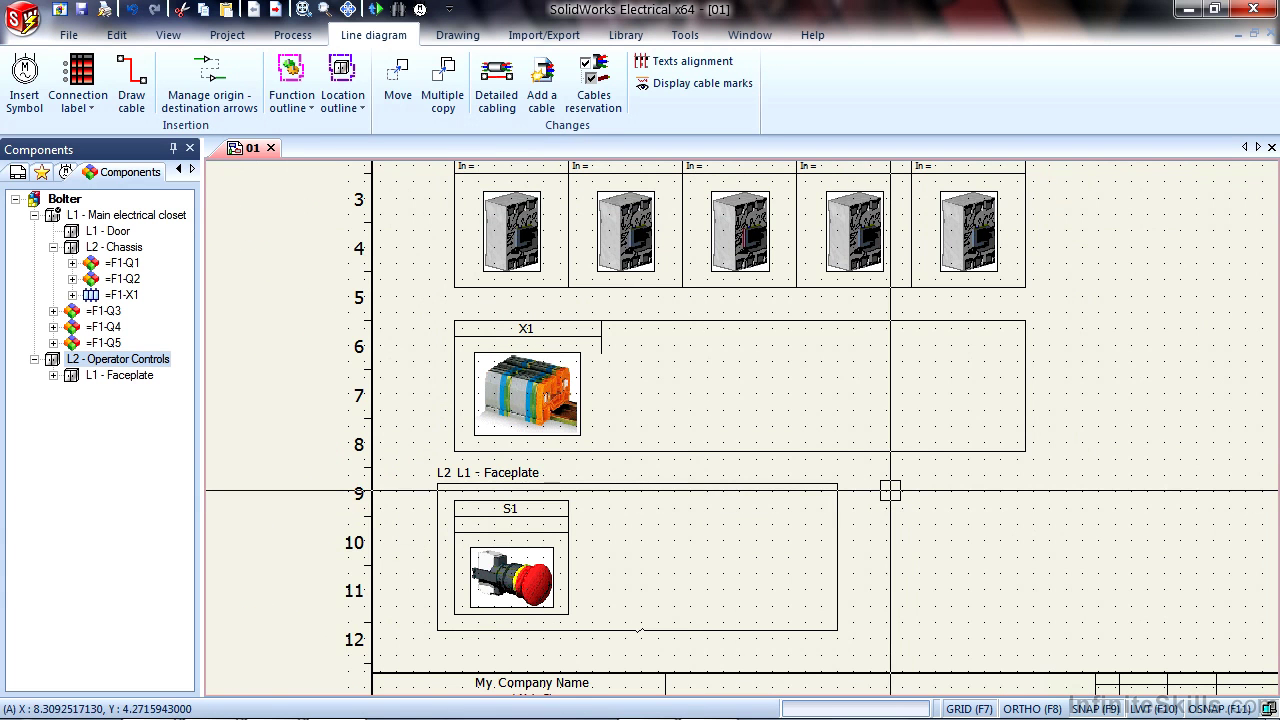
Step: Insert the Switch symbol from Buttons, switches > Switches to the right of S1 inside the outline
left_click(25, 95)
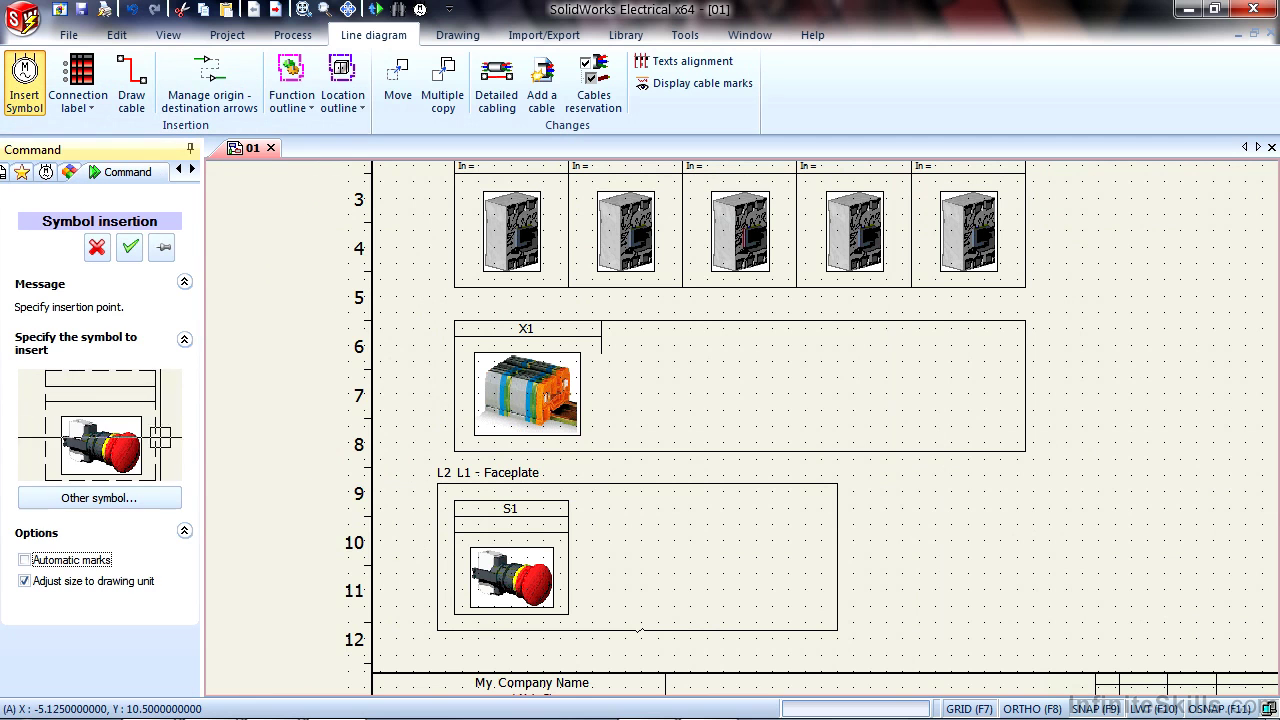
left_click(148, 500)
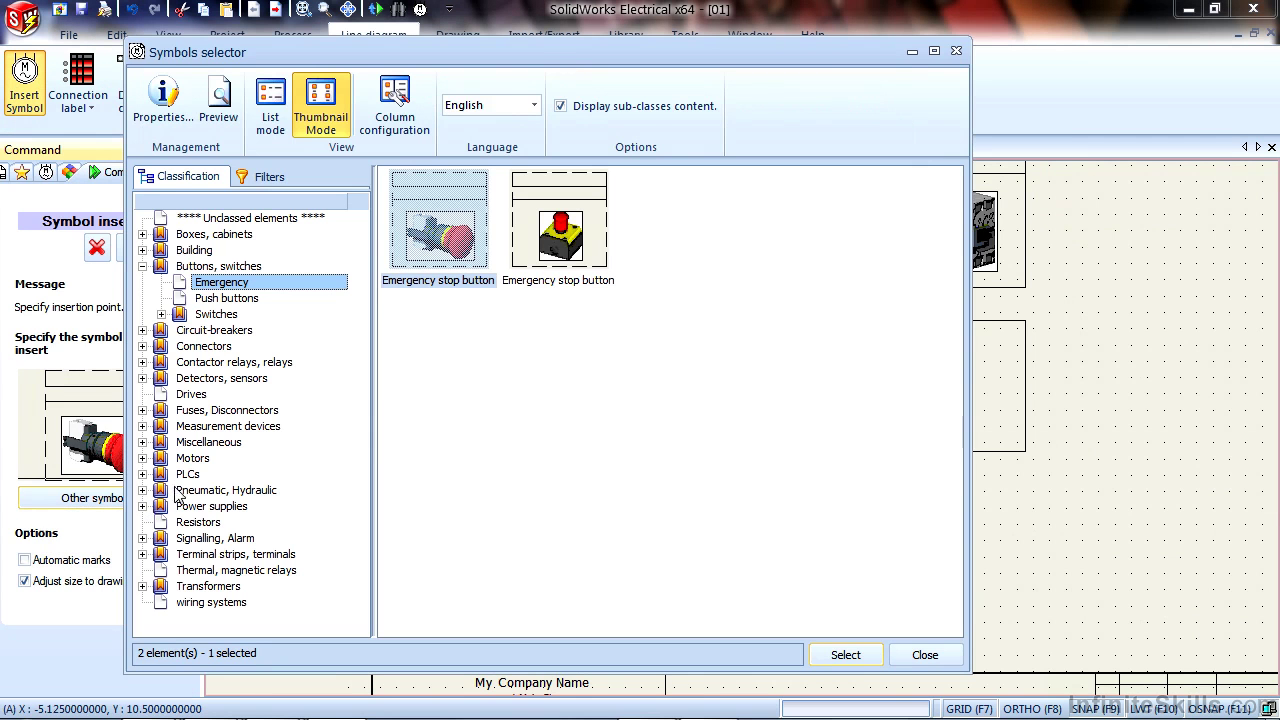
left_click(210, 316)
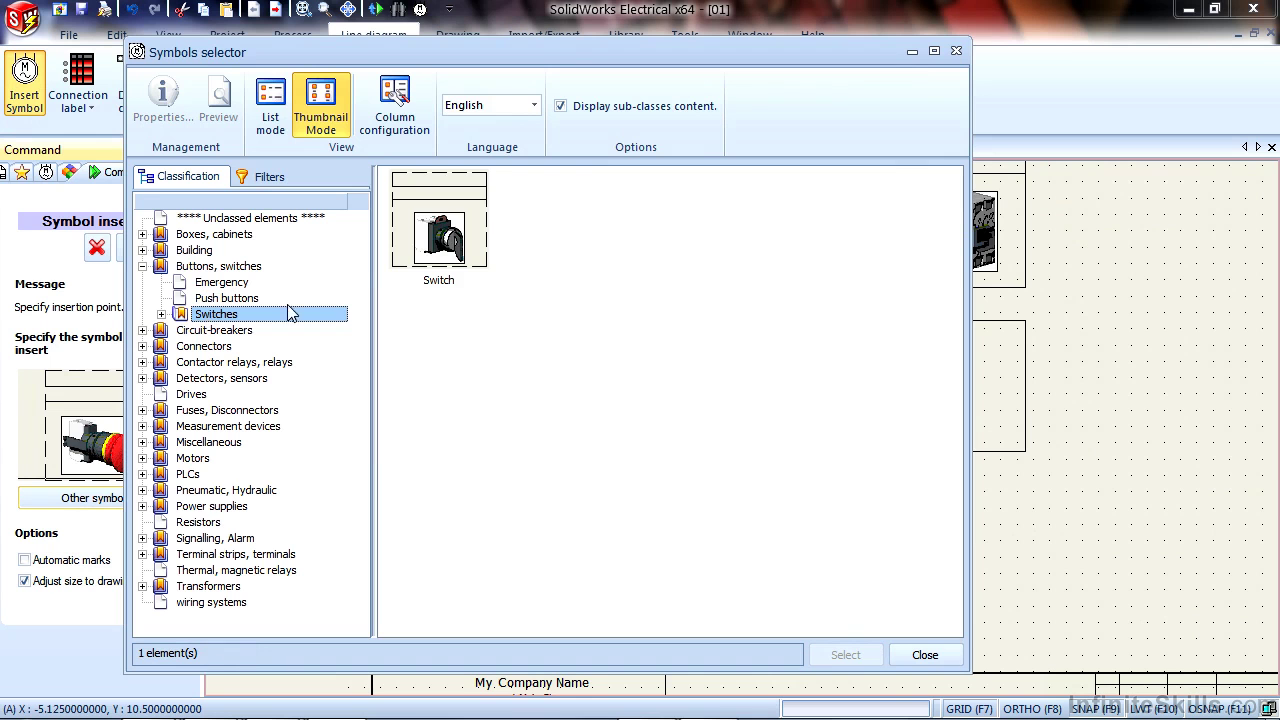
left_click(442, 282)
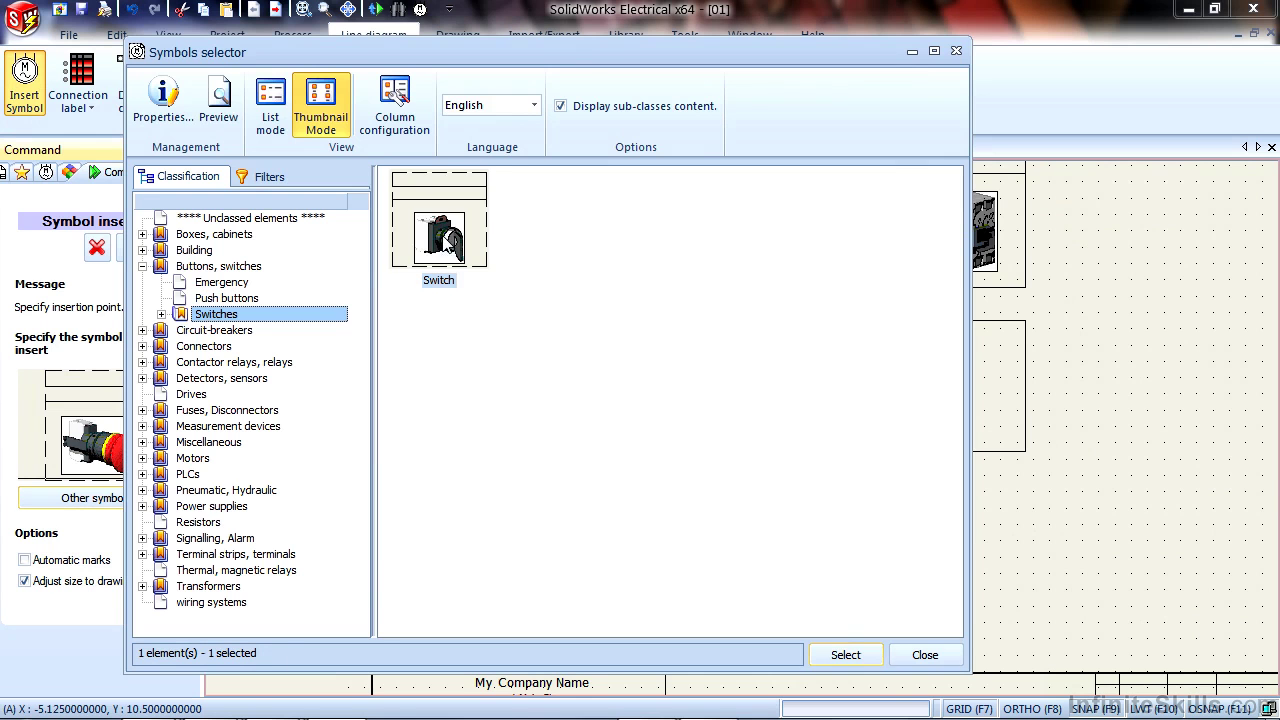
left_click(845, 655)
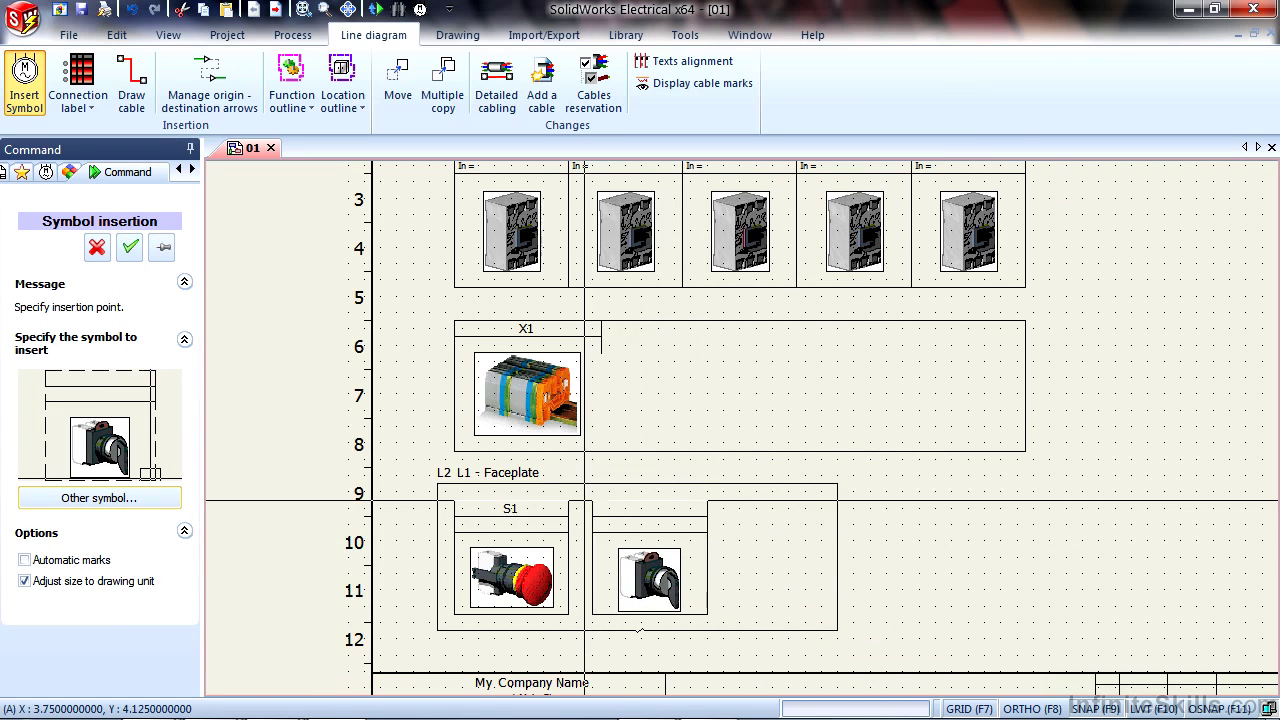
left_click(591, 500)
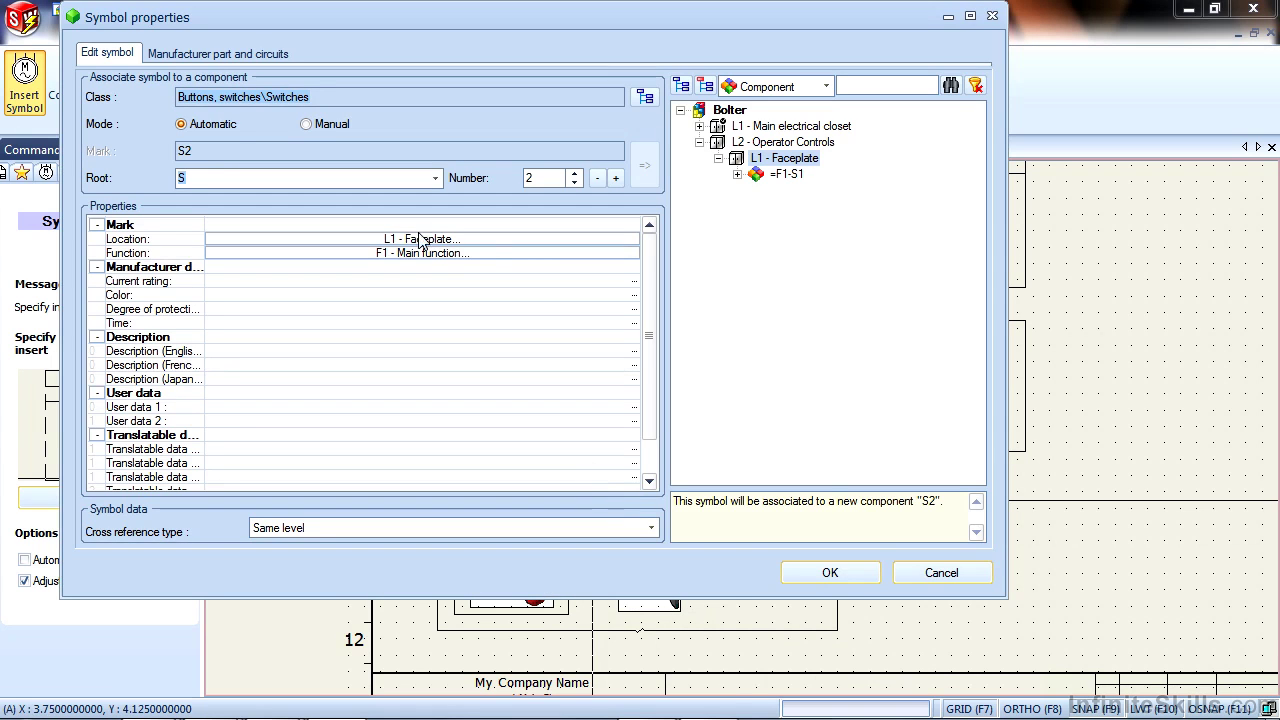